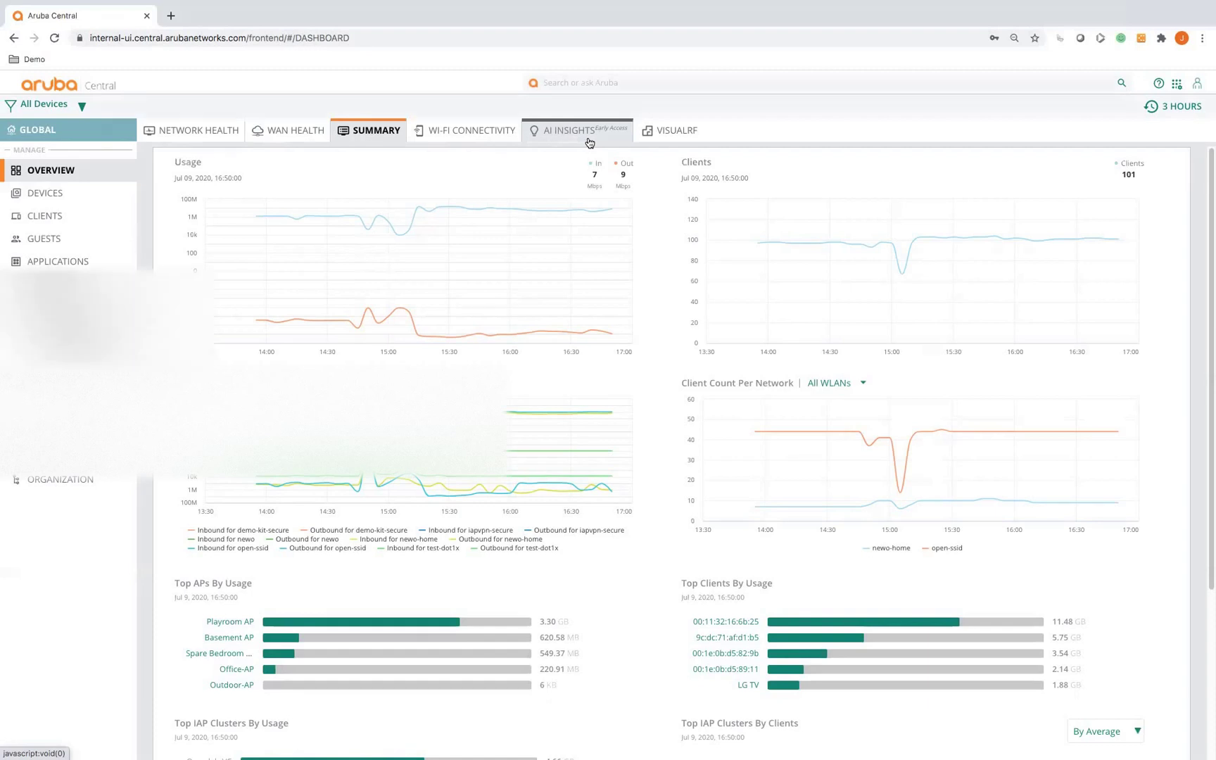
Open the site management page and view the form for creating a new site, without adding one
click(54, 105)
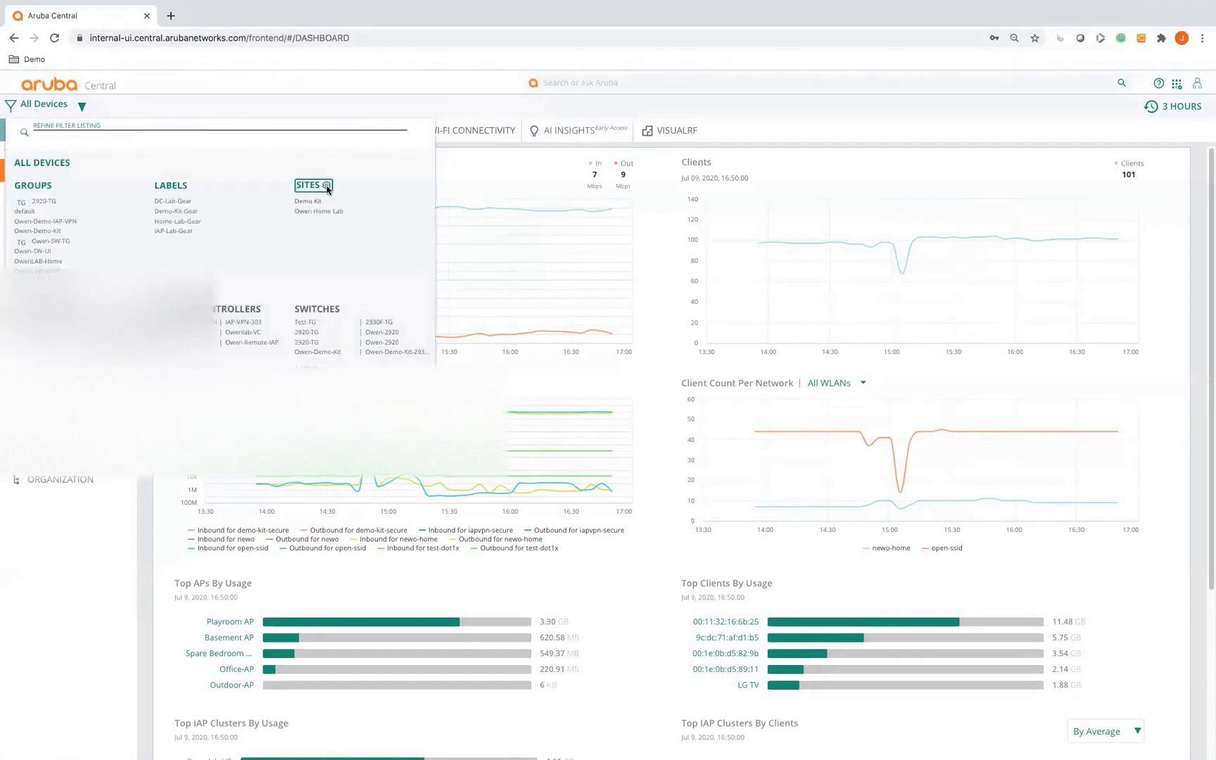
click(327, 185)
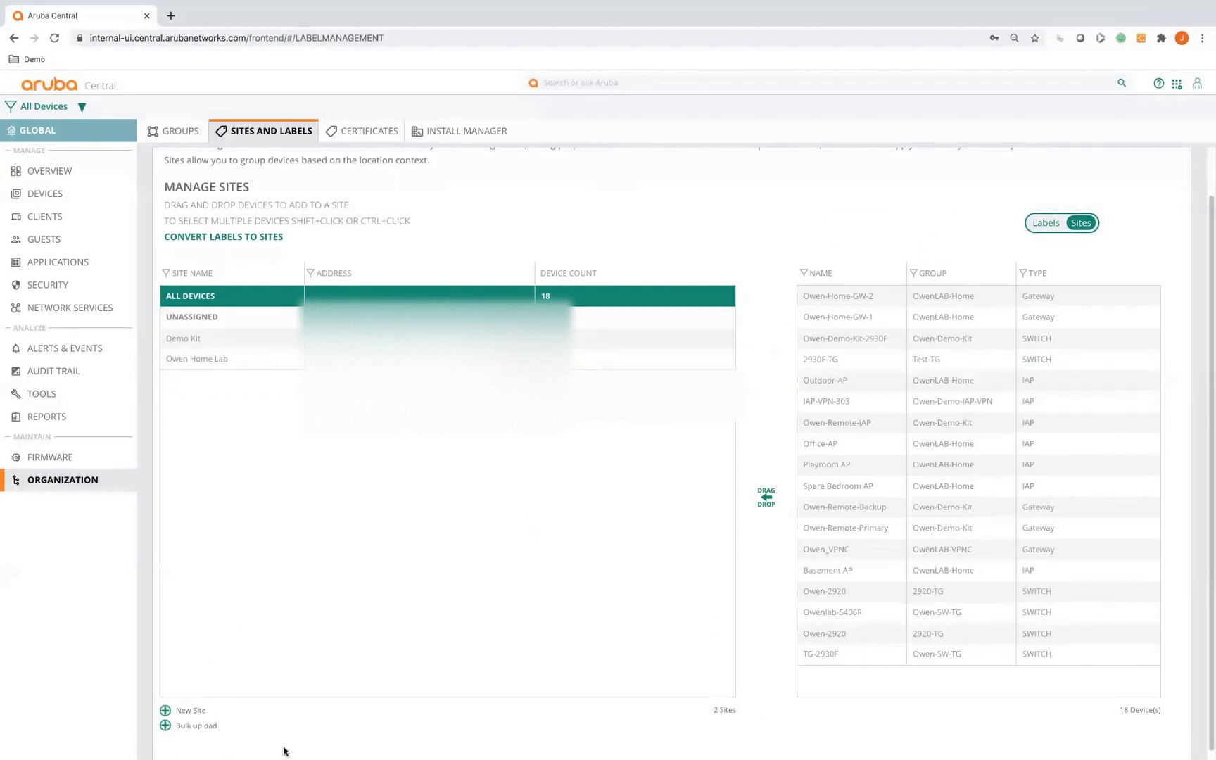
click(184, 710)
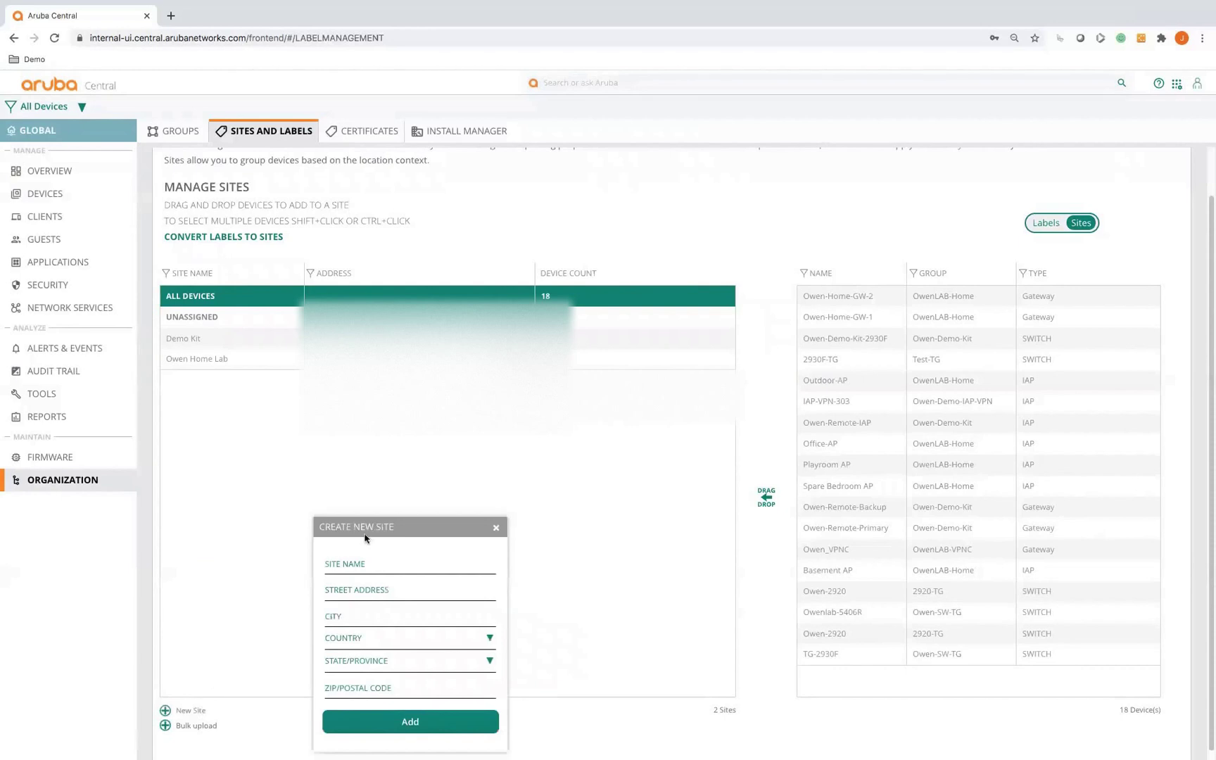
click(495, 529)
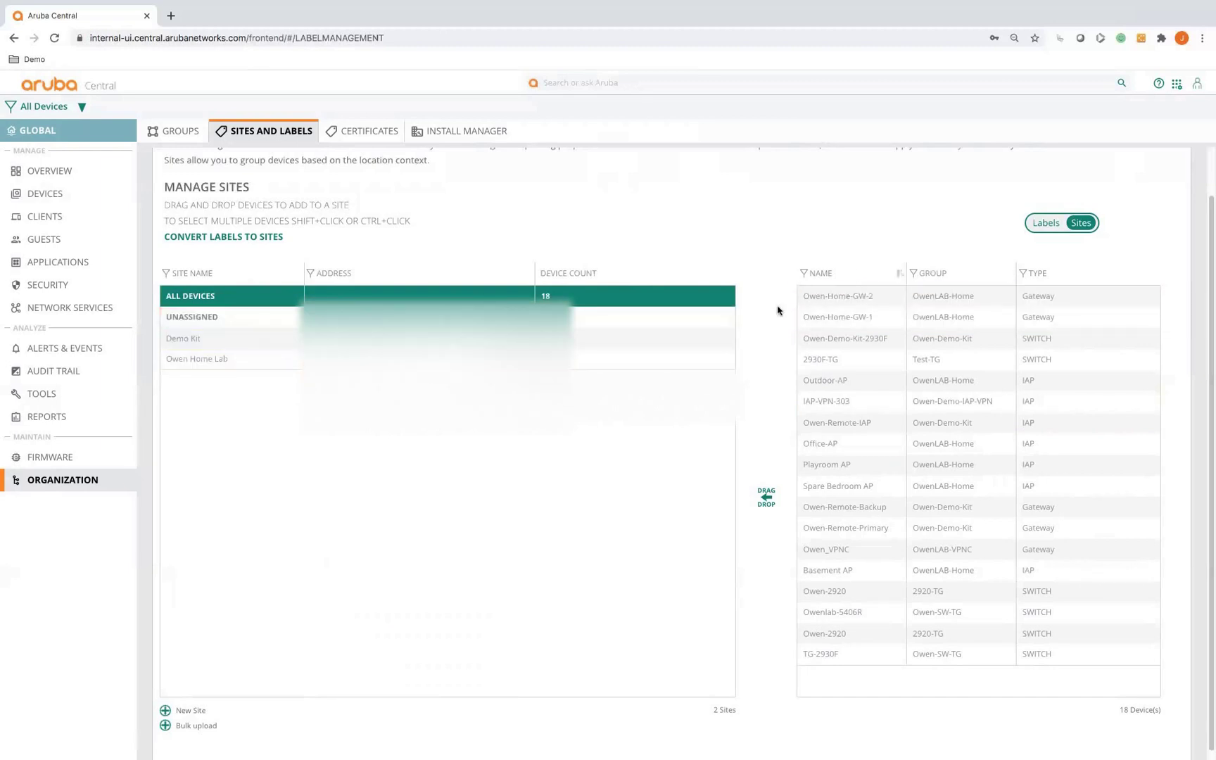
mouse_move(251, 346)
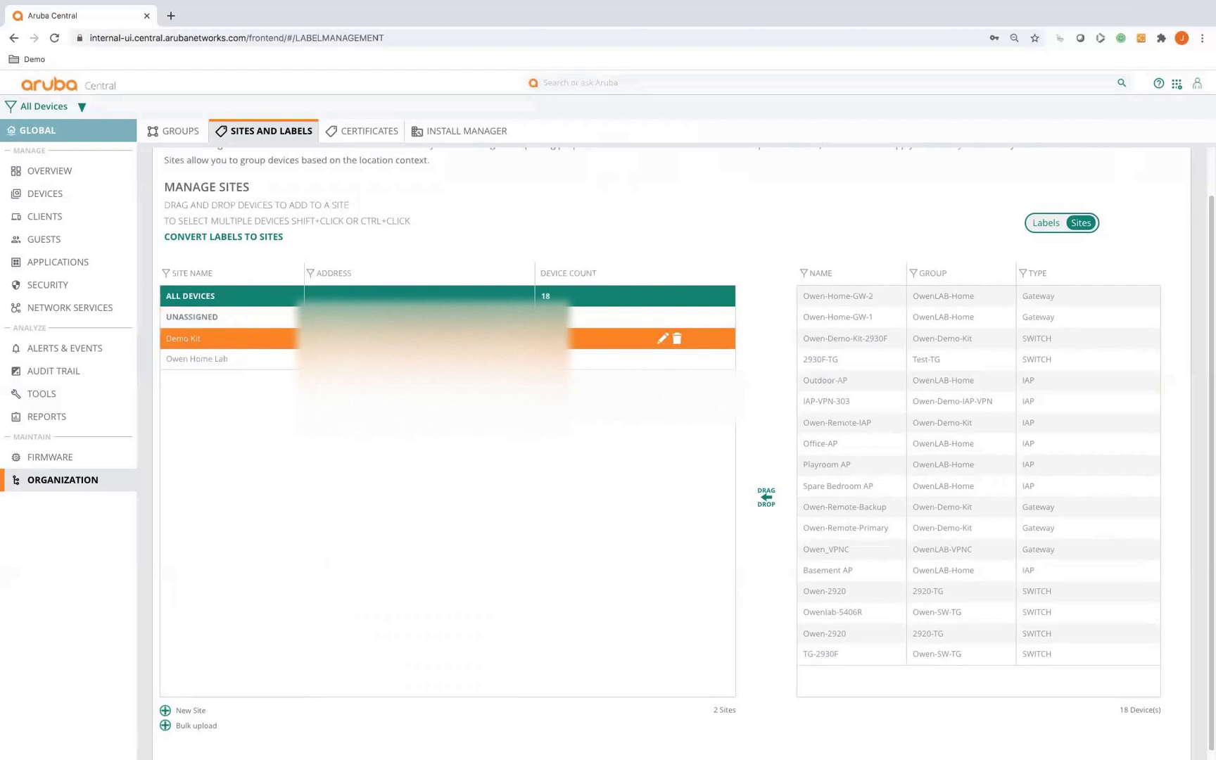
Switch the context to the Owen Home Lab site and expand its AI insight on access points with high 2.4 GHz utilization
click(43, 114)
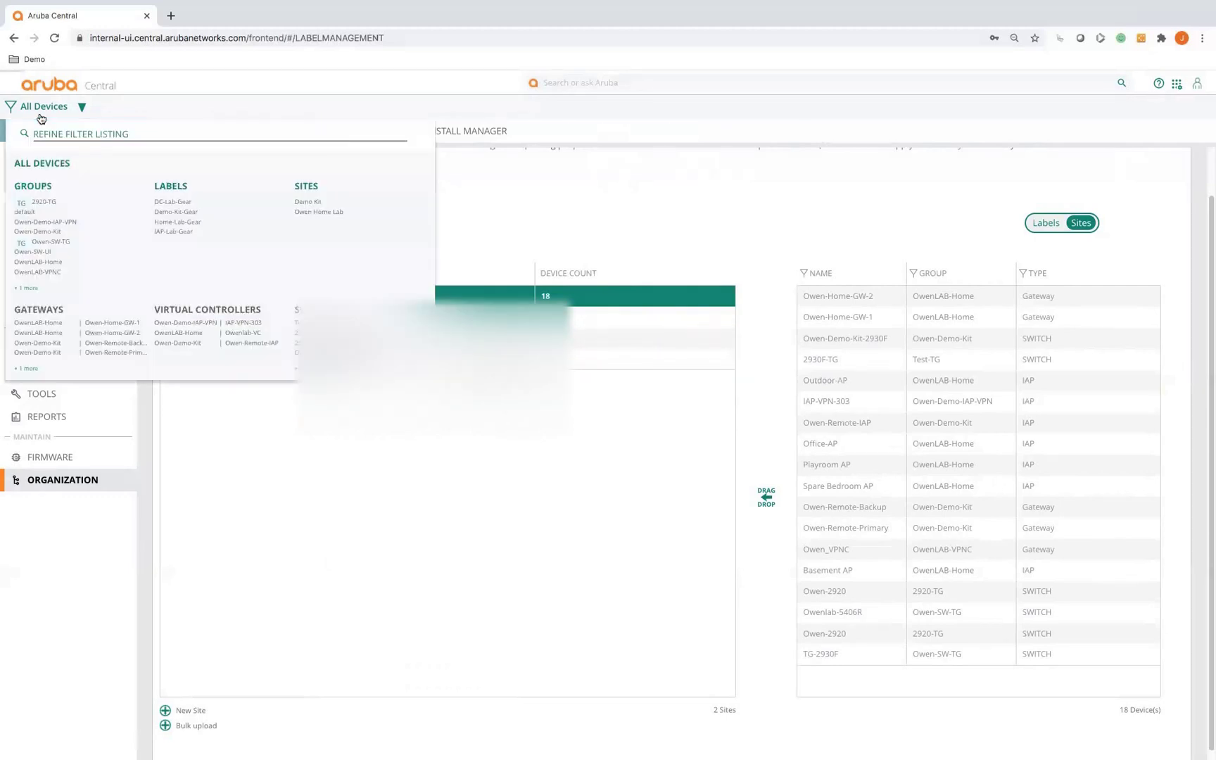
click(314, 211)
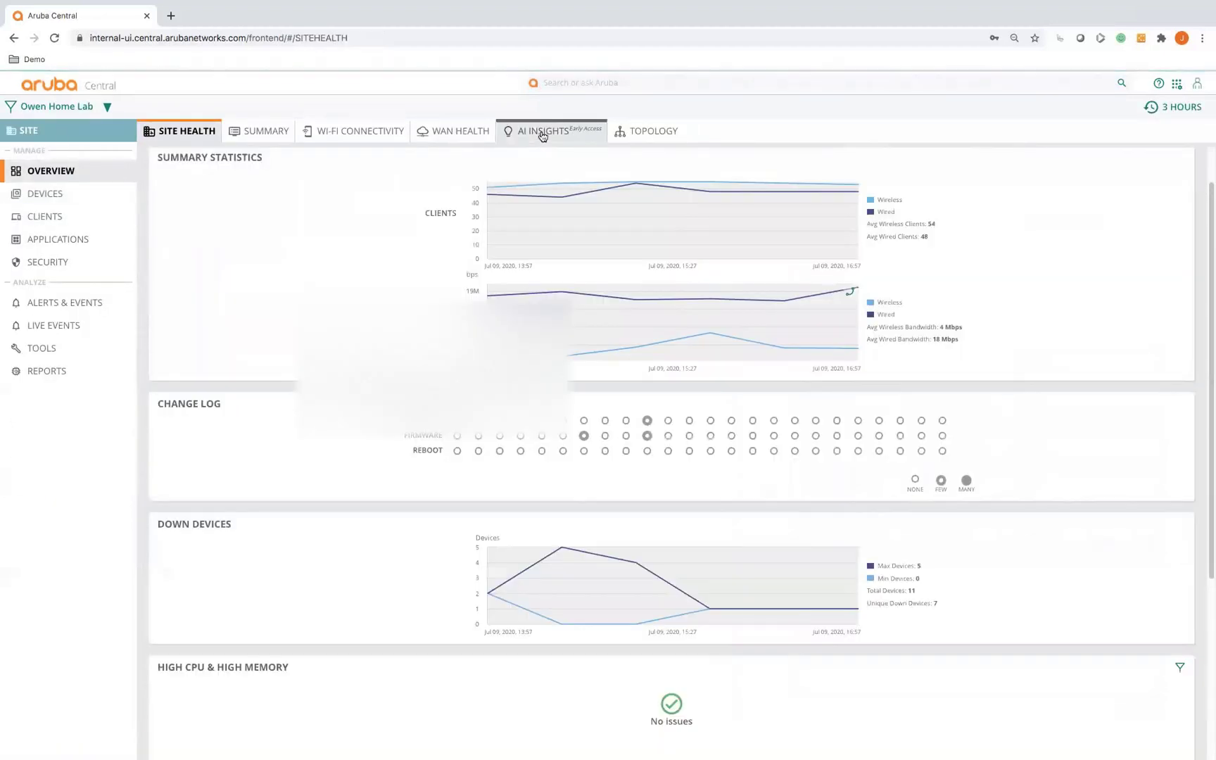
click(540, 131)
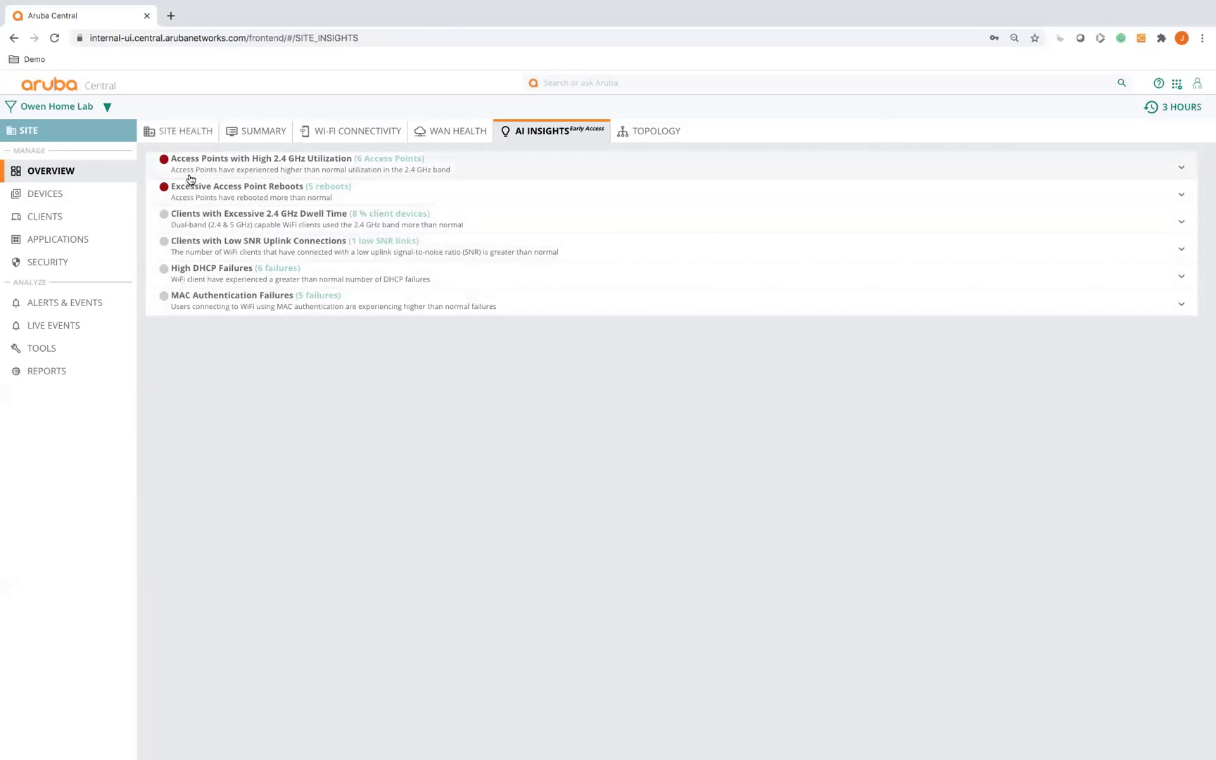
click(251, 172)
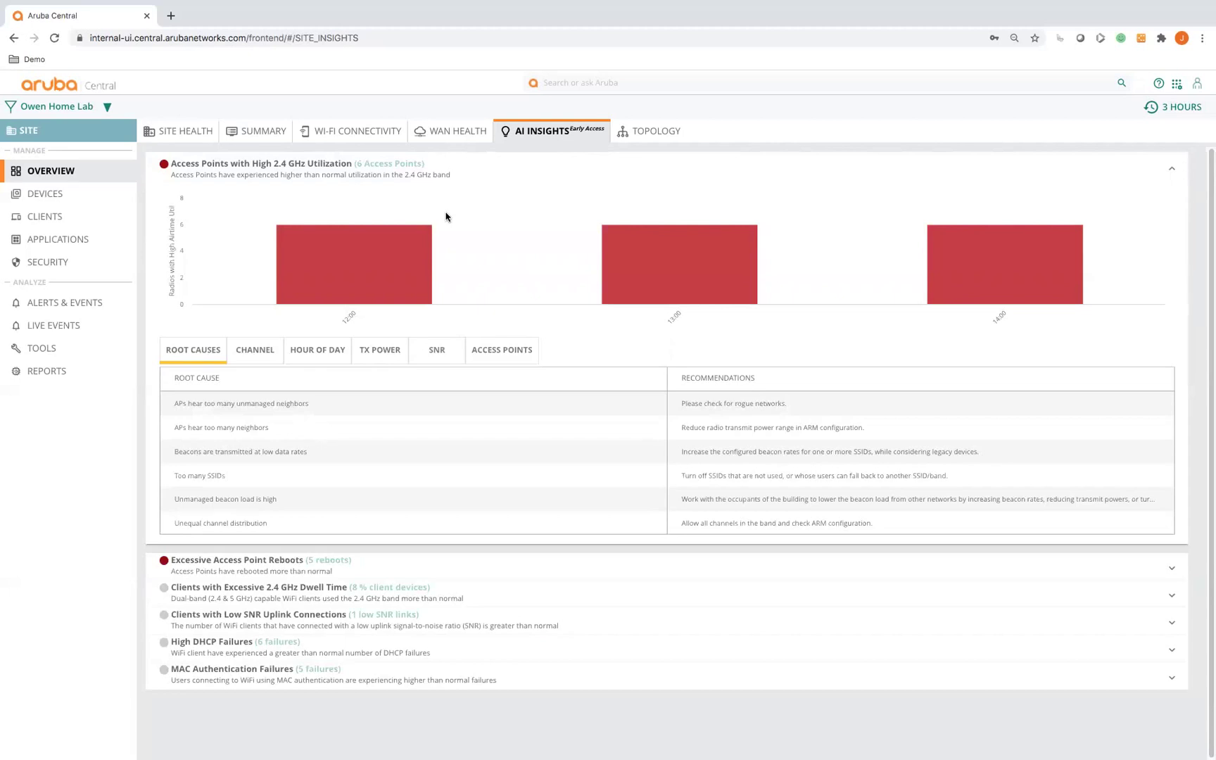
Review the root causes and matching recommendations for the high 2.4 GHz utilization insight, including unmanaged neighbors and too many SSIDs
click(229, 404)
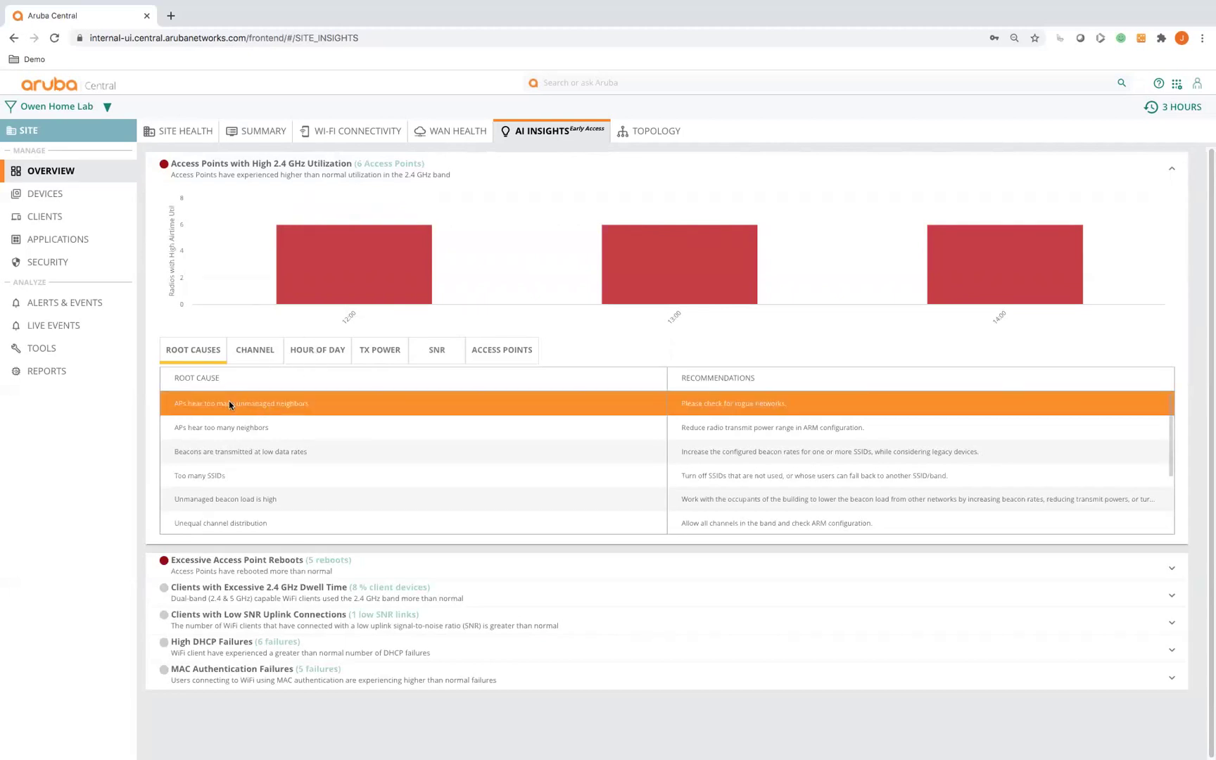
click(225, 427)
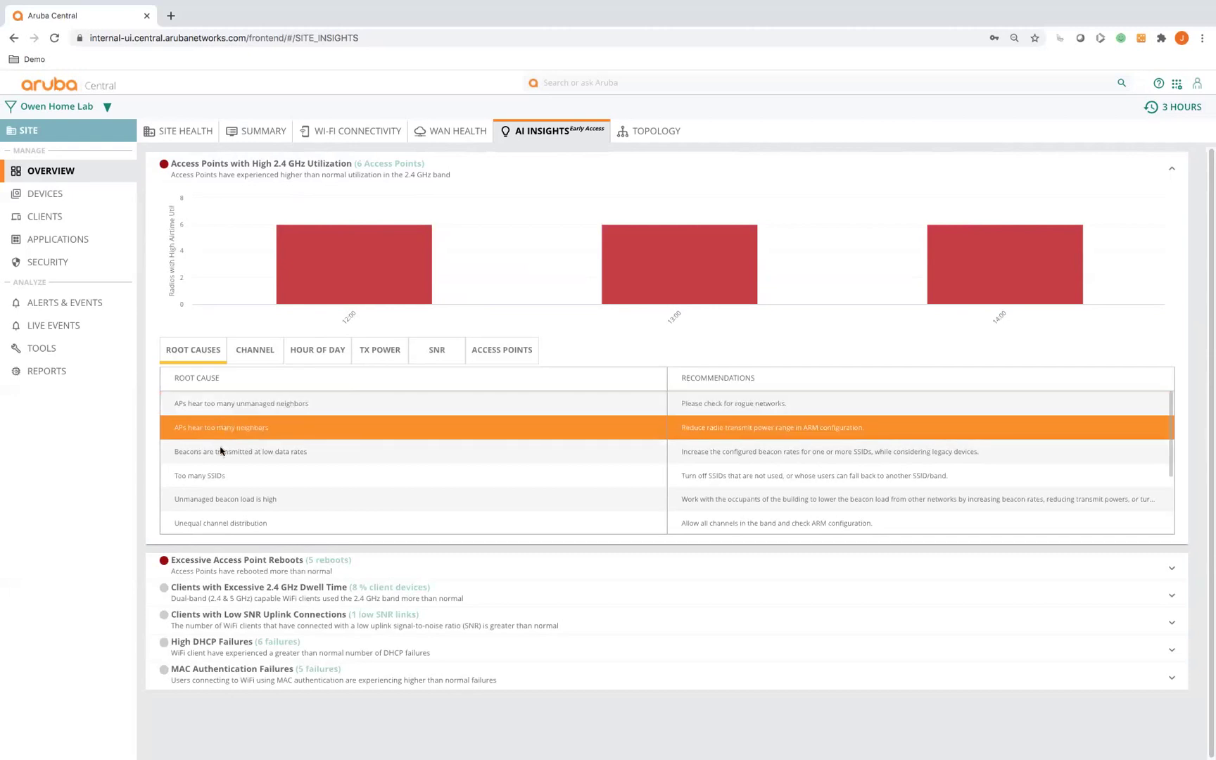
click(216, 476)
click(214, 521)
click(235, 422)
click(267, 401)
click(264, 425)
click(266, 412)
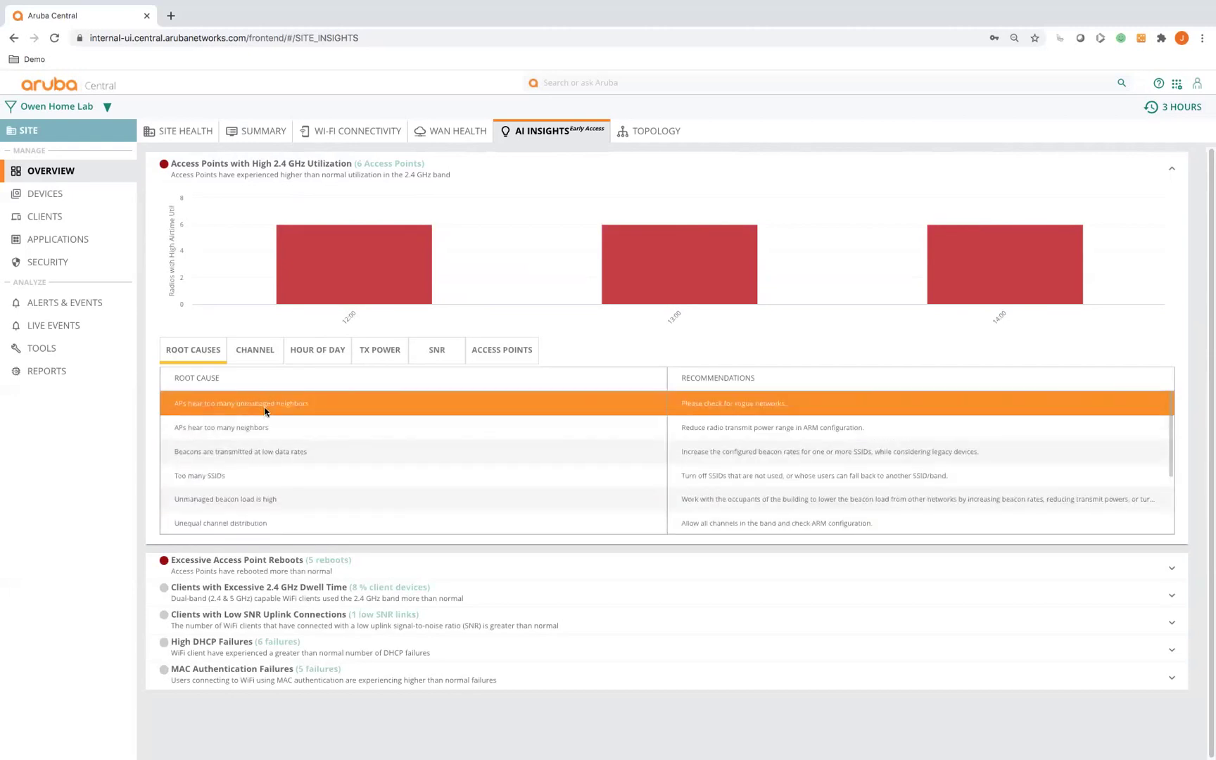
click(268, 473)
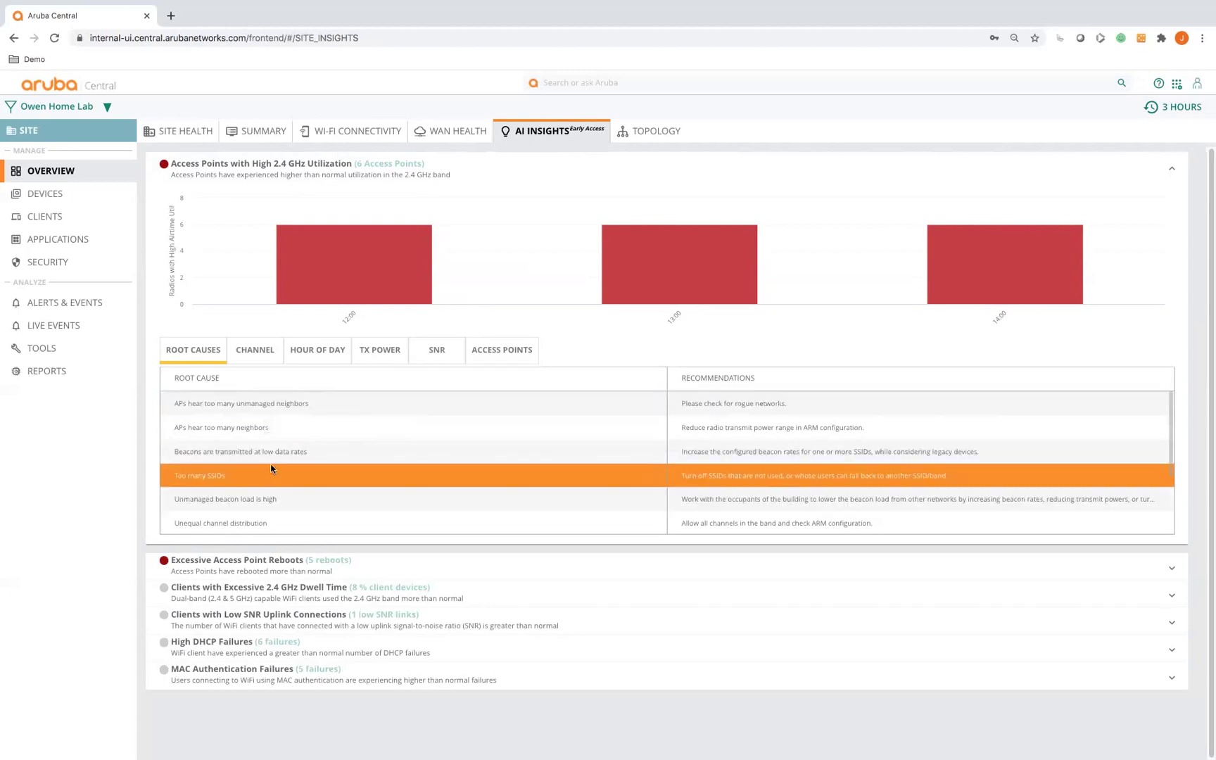
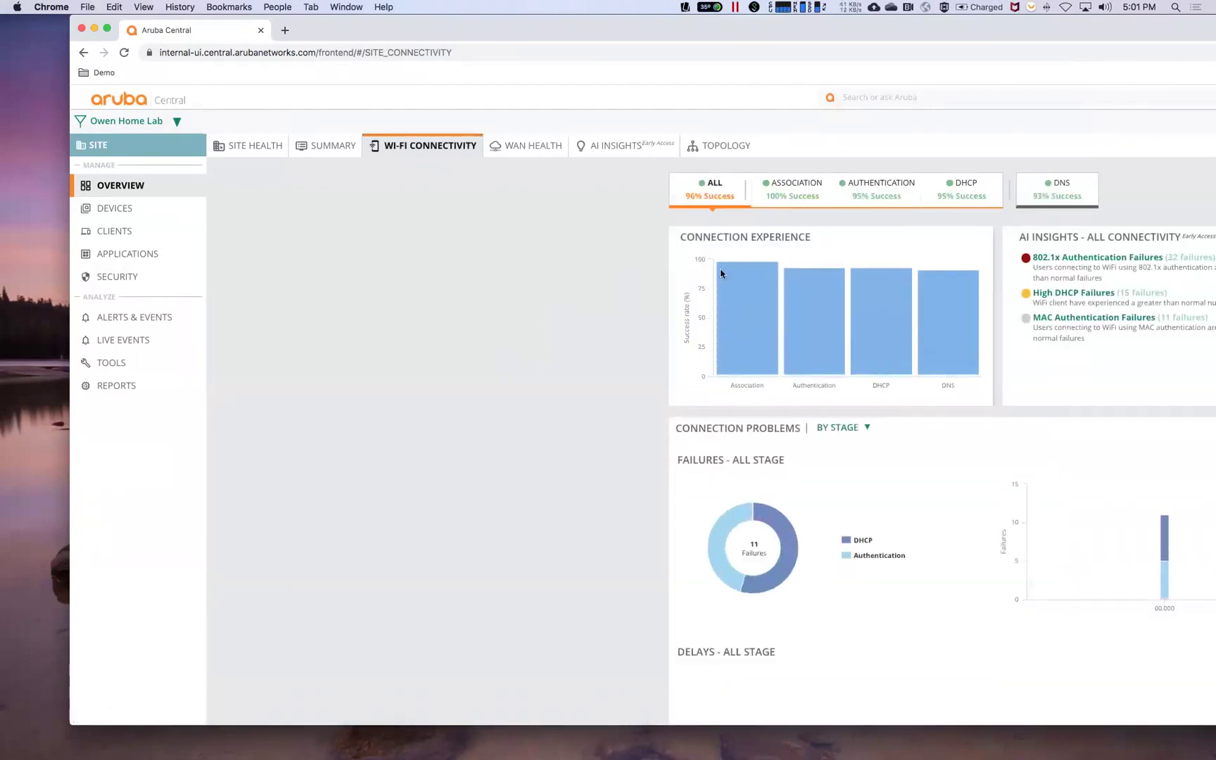
Resize and reposition the browser window so the site's Wi-Fi connectivity charts fit on the screen
drag(905, 28, 858, 47)
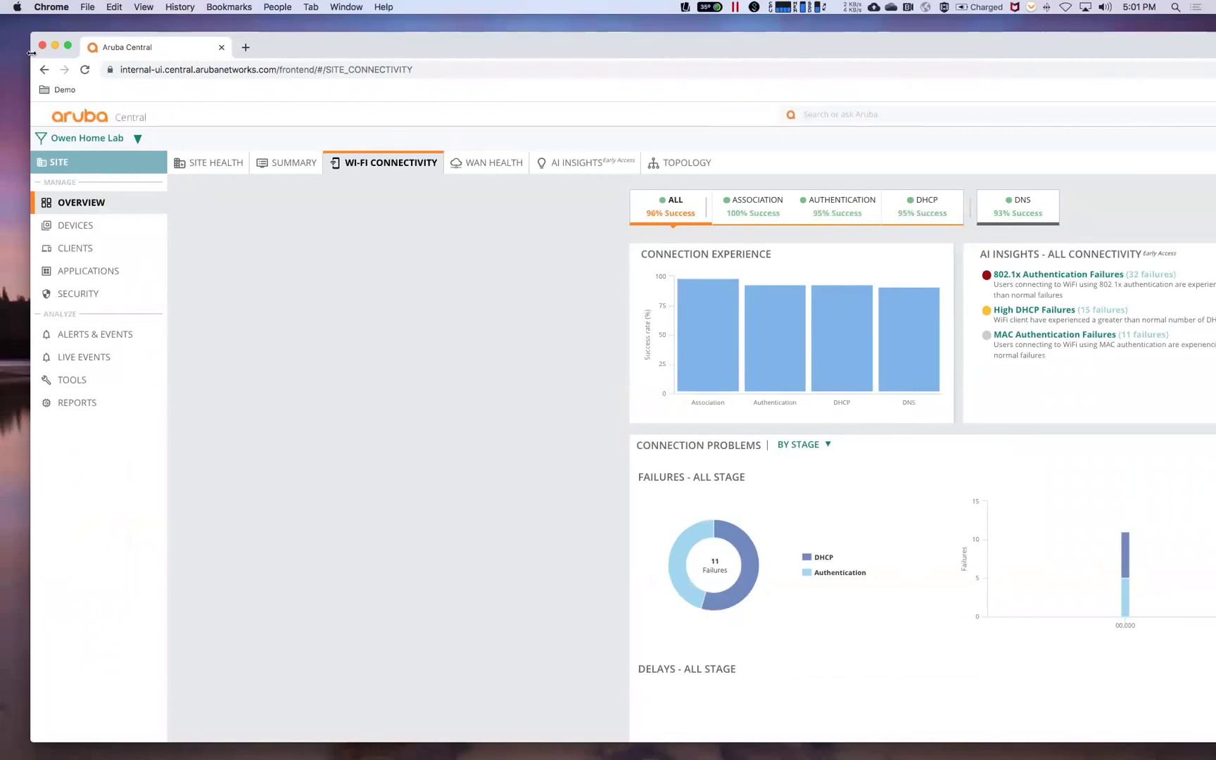
drag(32, 57, 483, 57)
drag(776, 37, 312, 7)
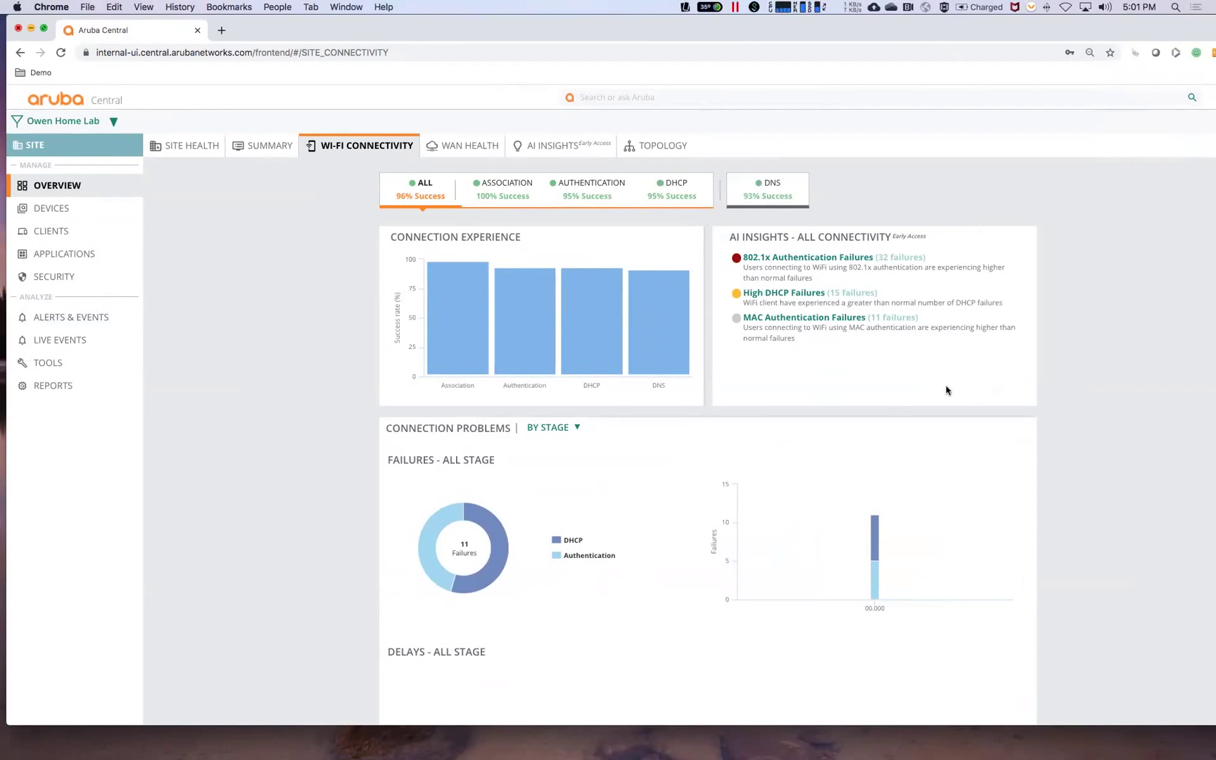
Examine the site's connection experience, and break down its DNS connection problems by server and by reason
mouse_move(635, 312)
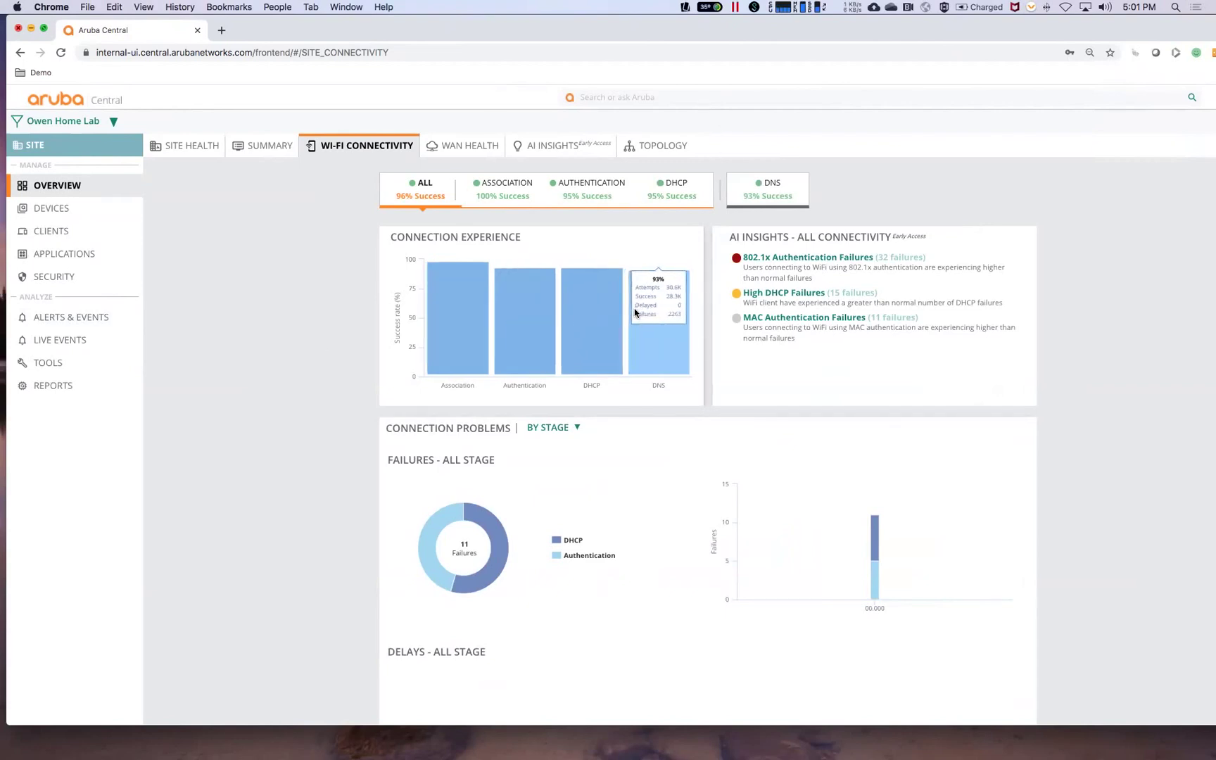
mouse_move(588, 302)
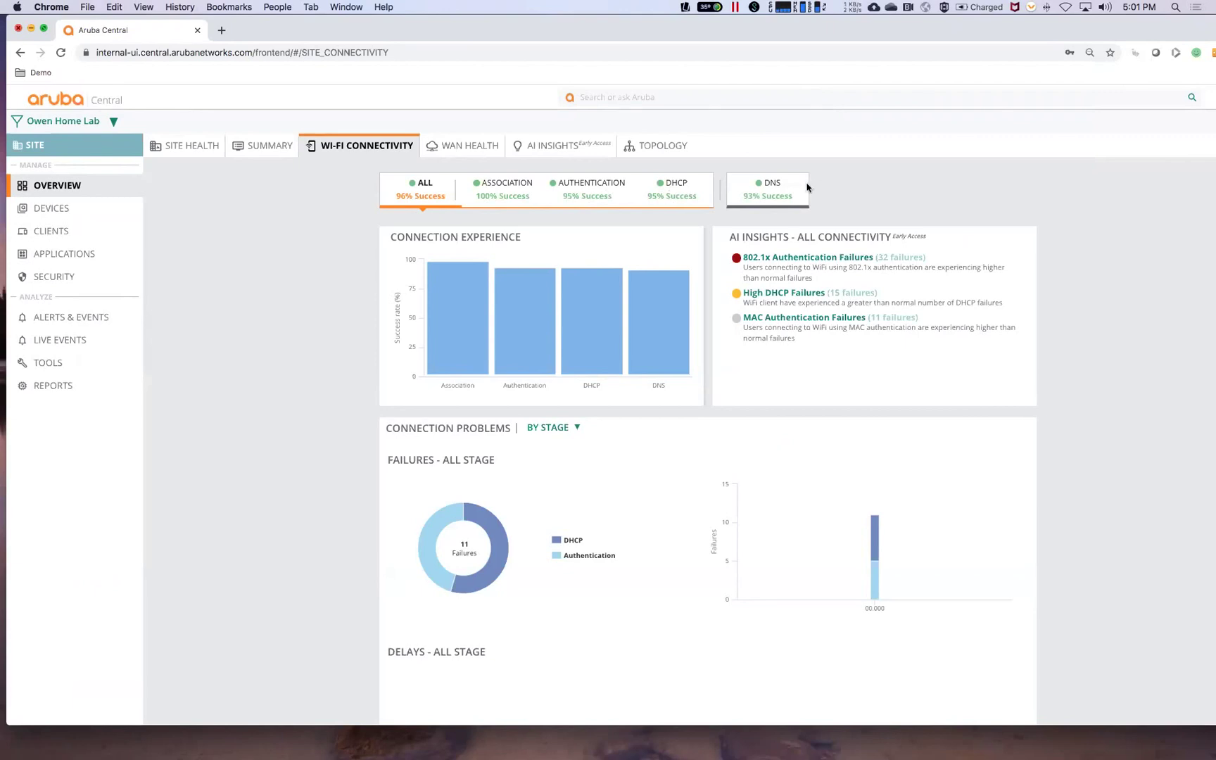
click(779, 190)
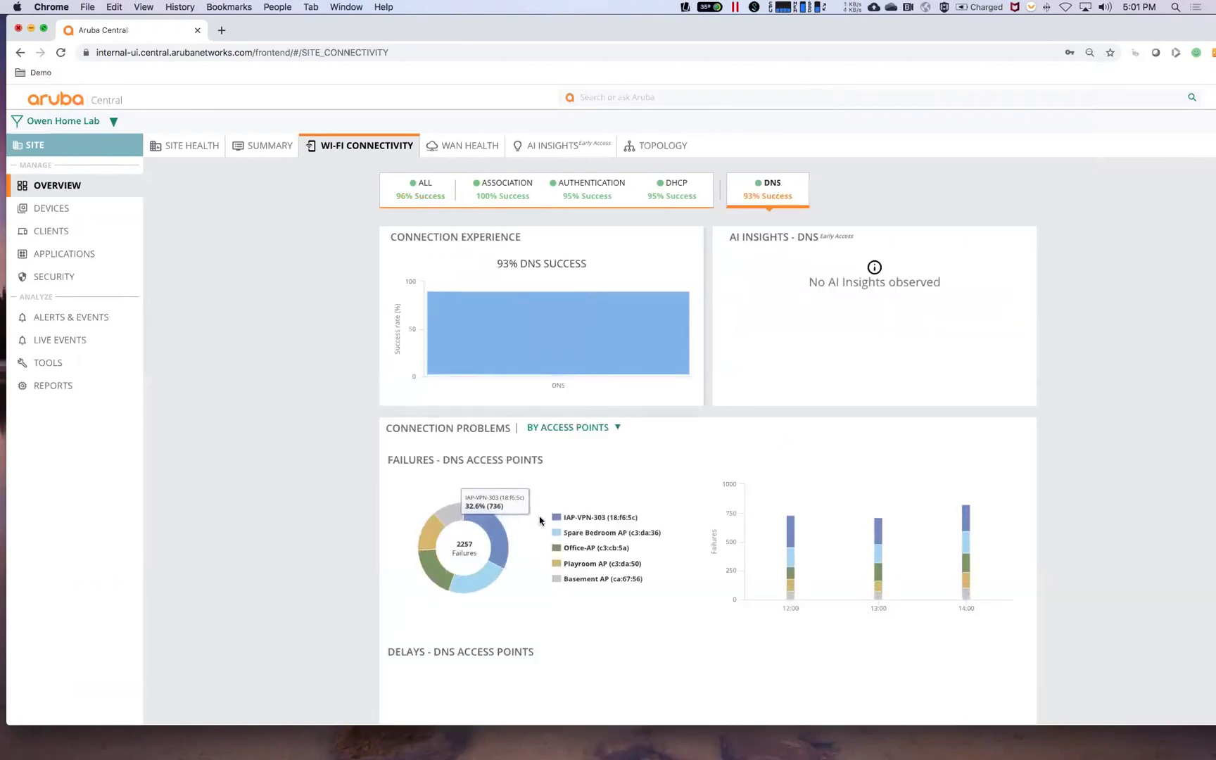
click(588, 429)
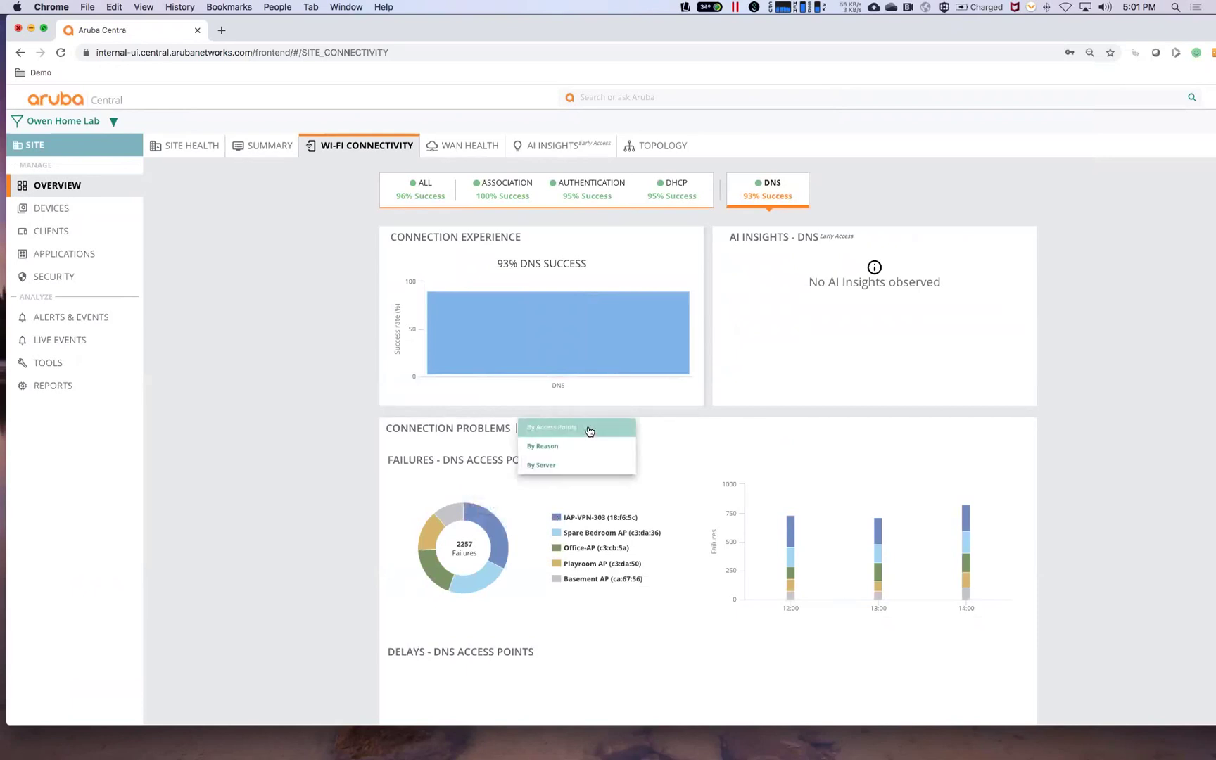
click(569, 466)
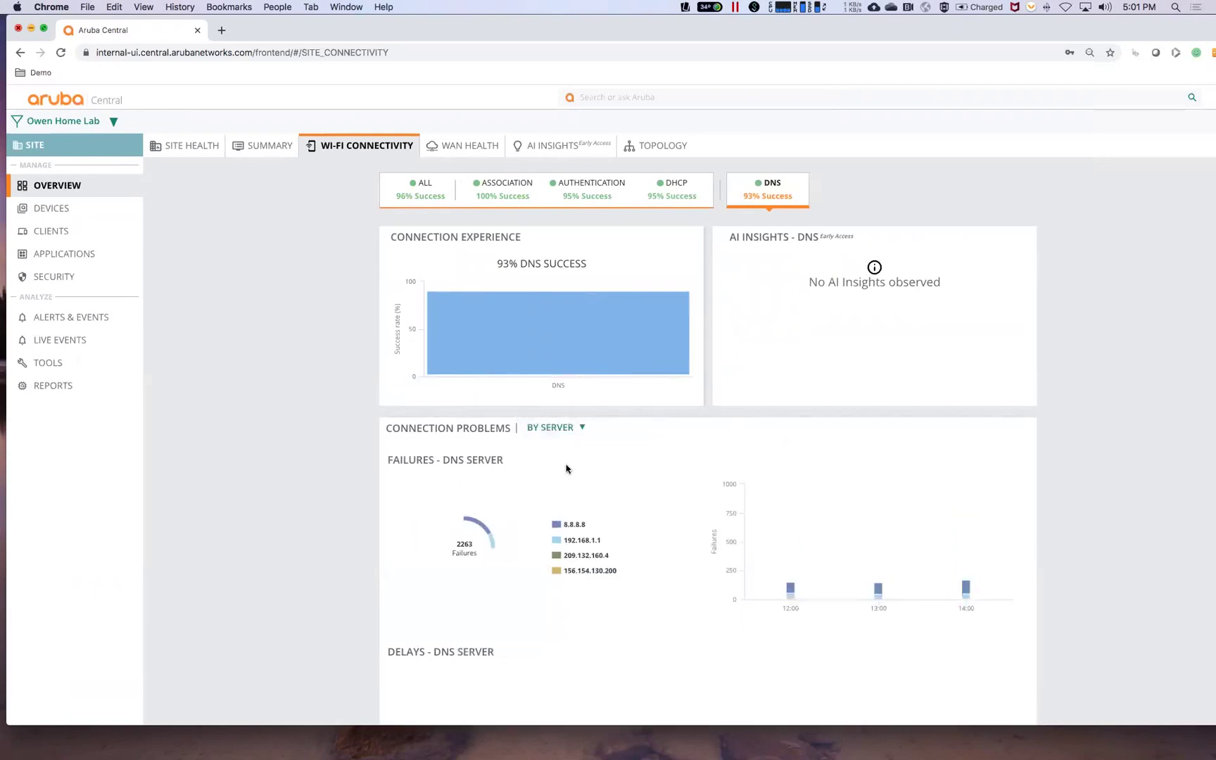
click(565, 428)
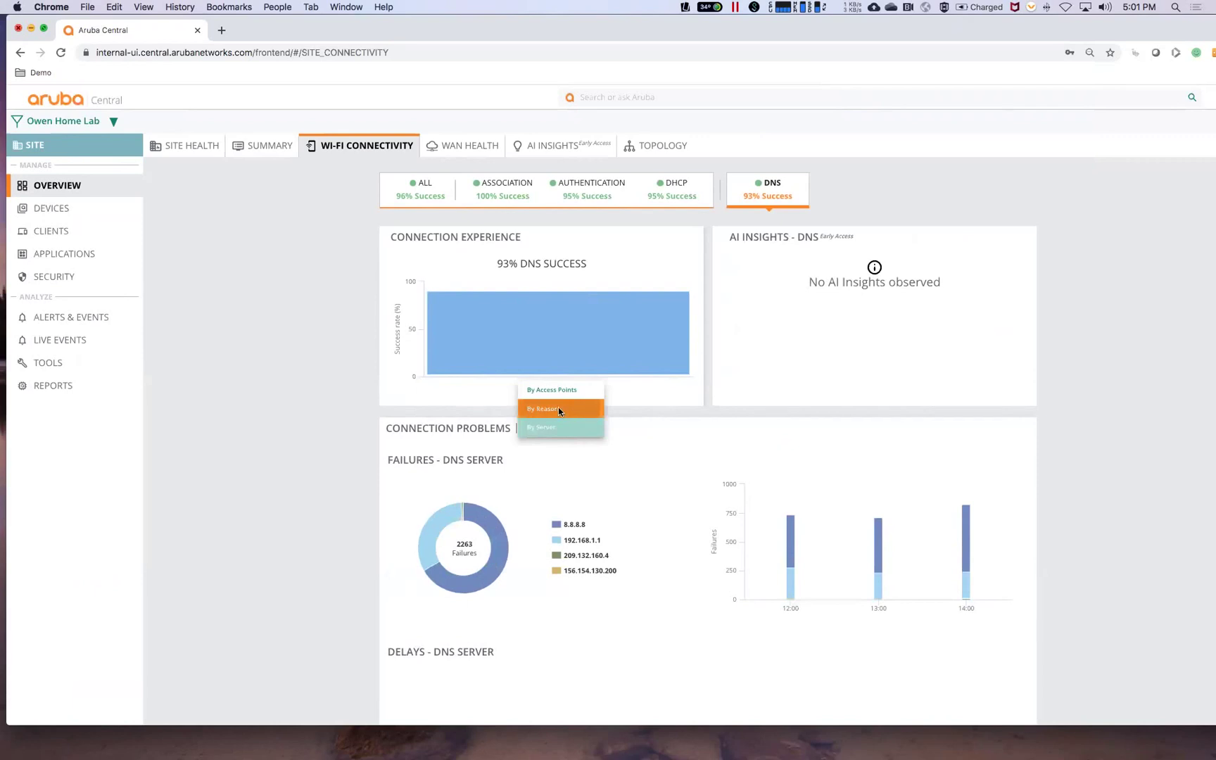
click(560, 414)
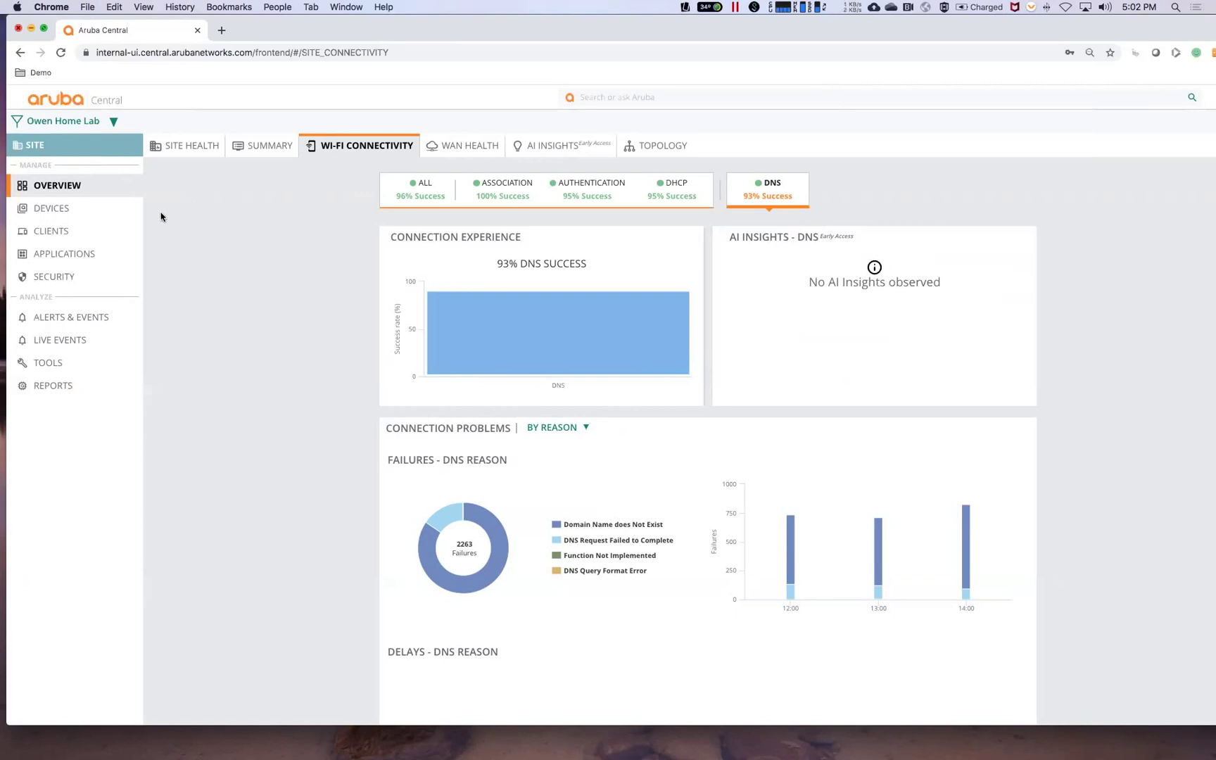
Switch the context to the OwenLAB-Home group and open its list of access points
click(55, 125)
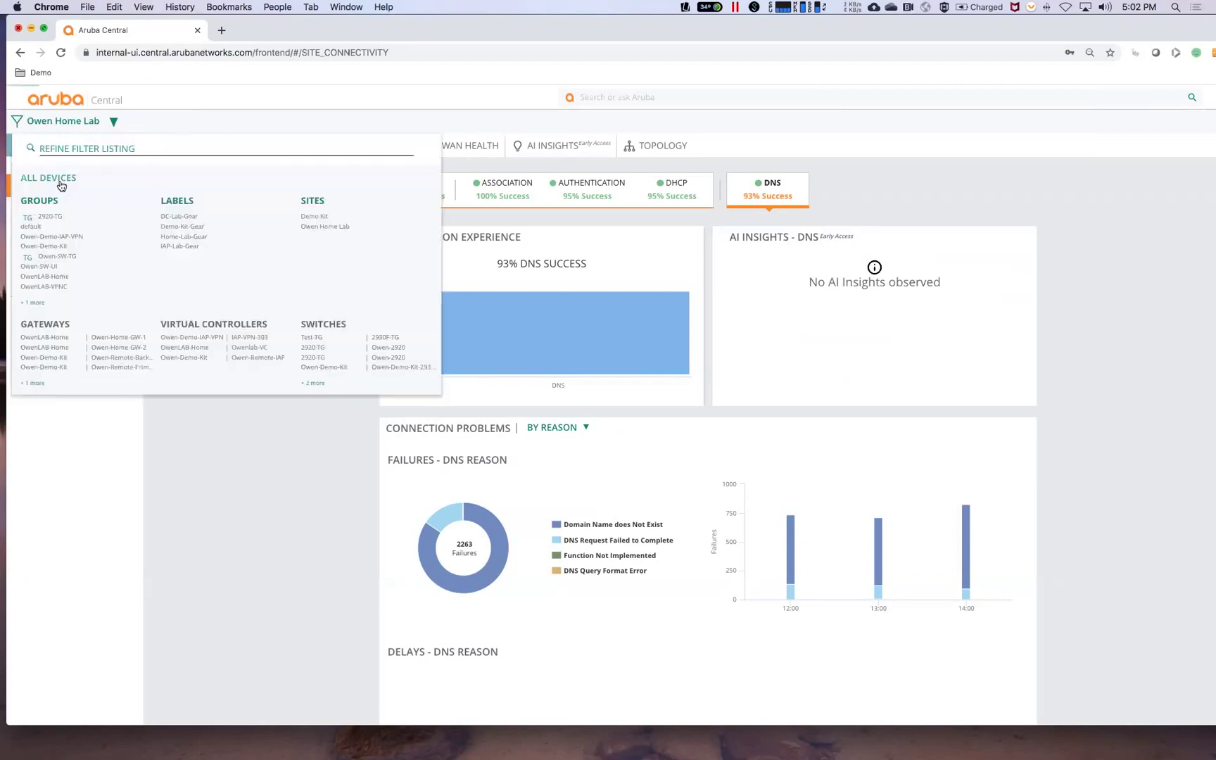
click(48, 279)
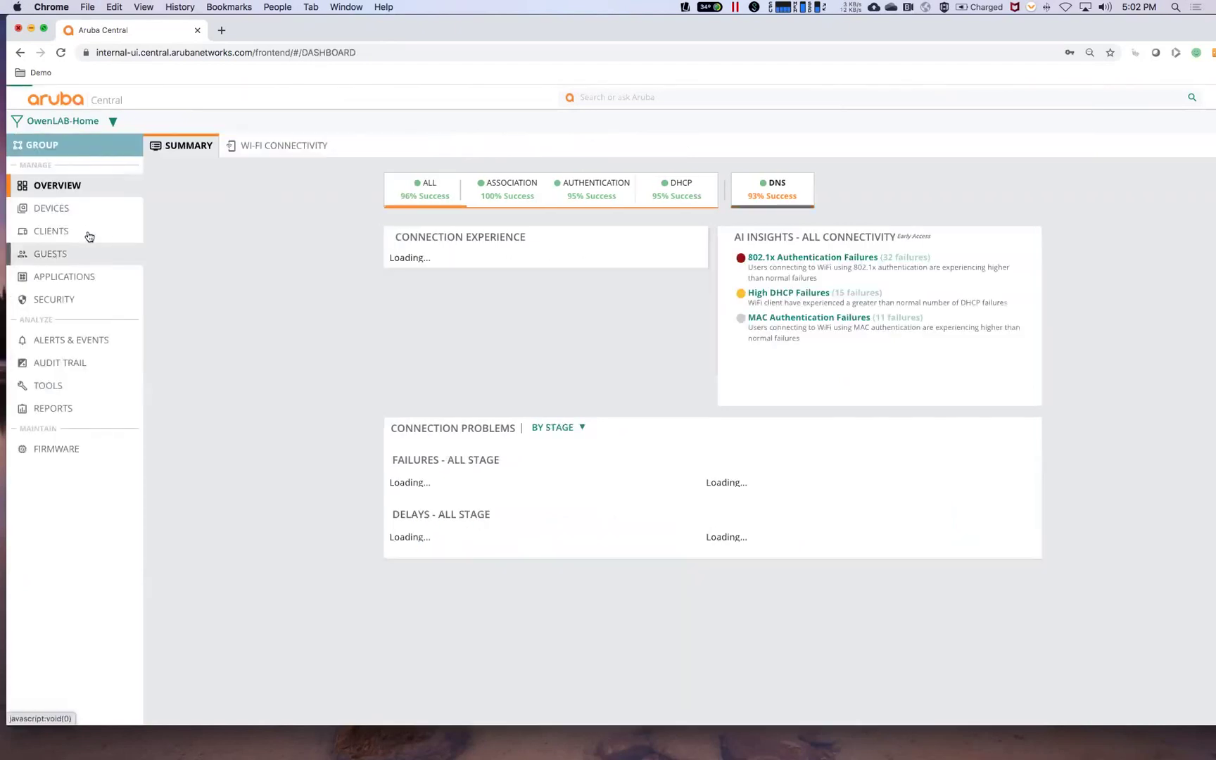
click(61, 208)
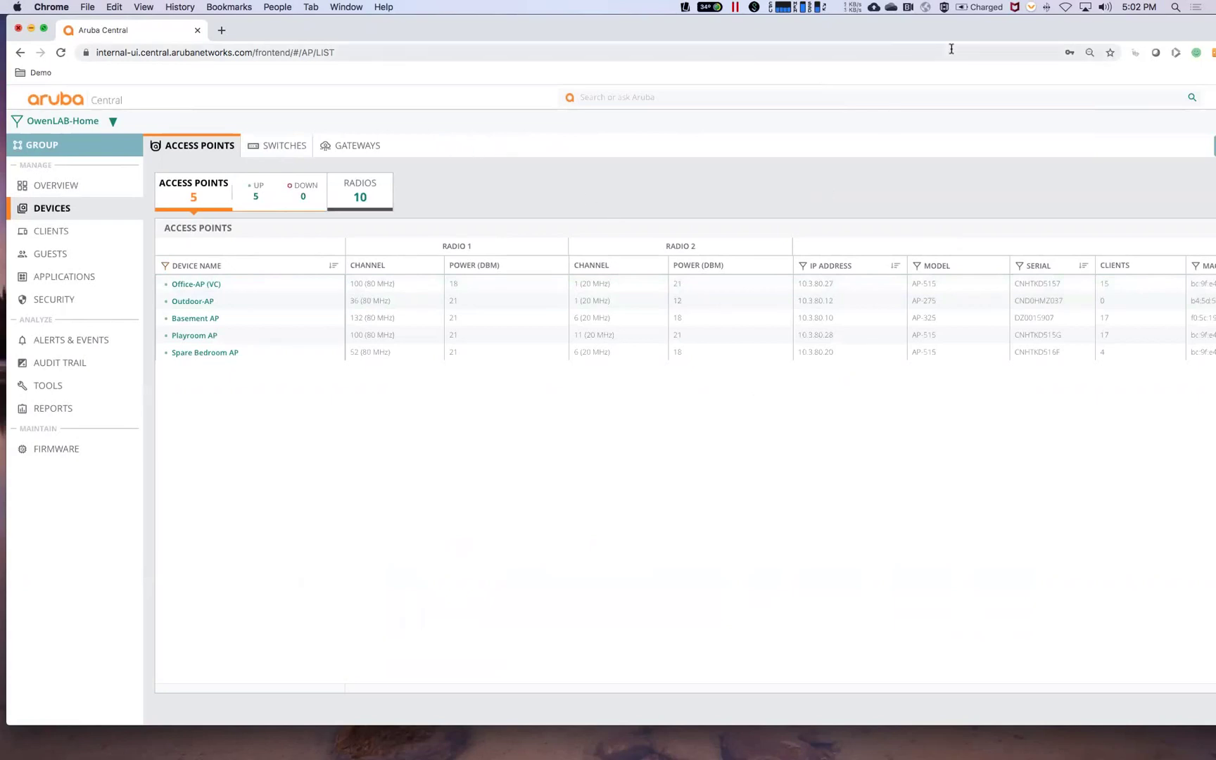
Adjust the browser window's size and position so the access point list and its view controls fit on the screen
drag(941, 36, 944, 37)
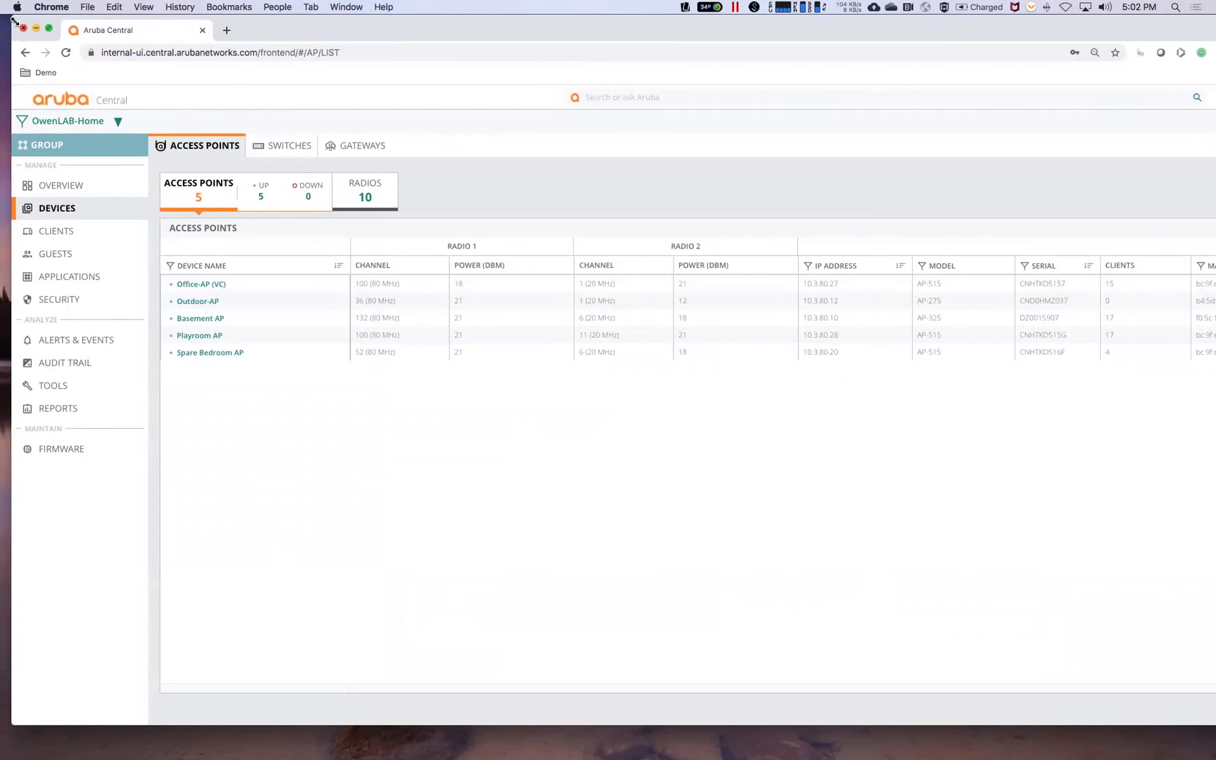
drag(13, 20, 67, 15)
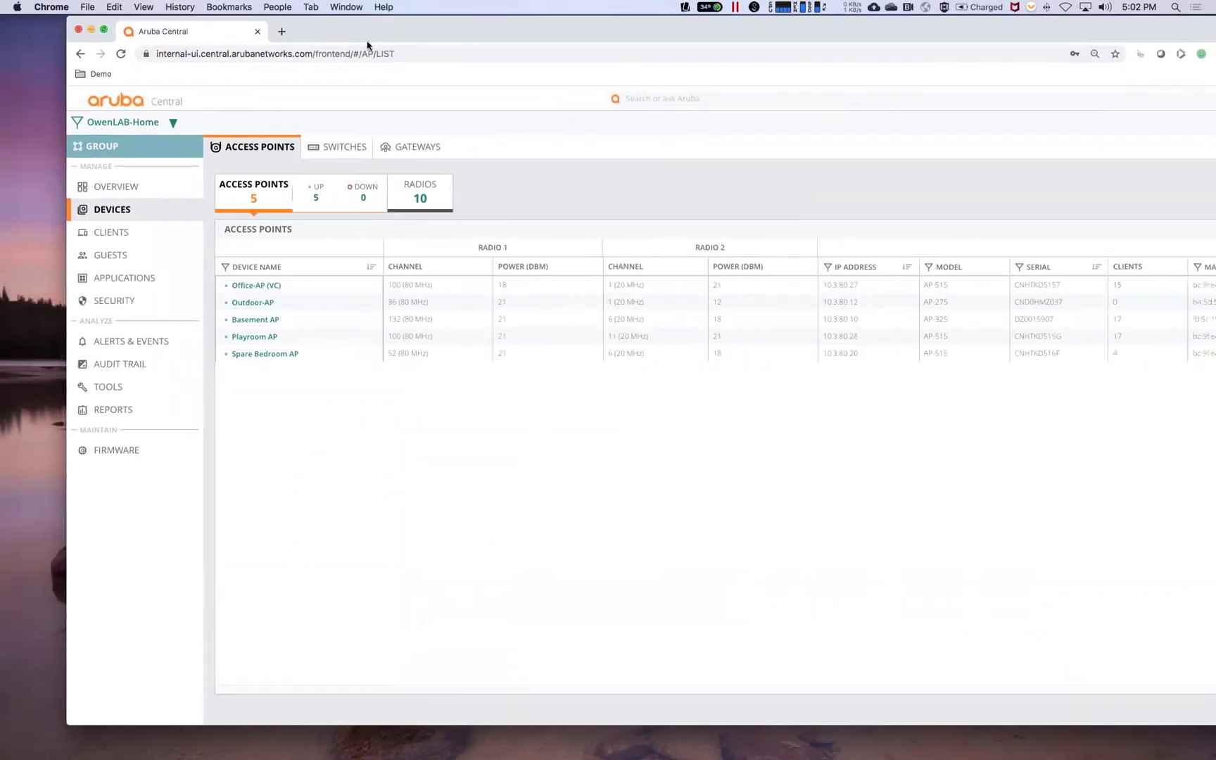
double_click(367, 46)
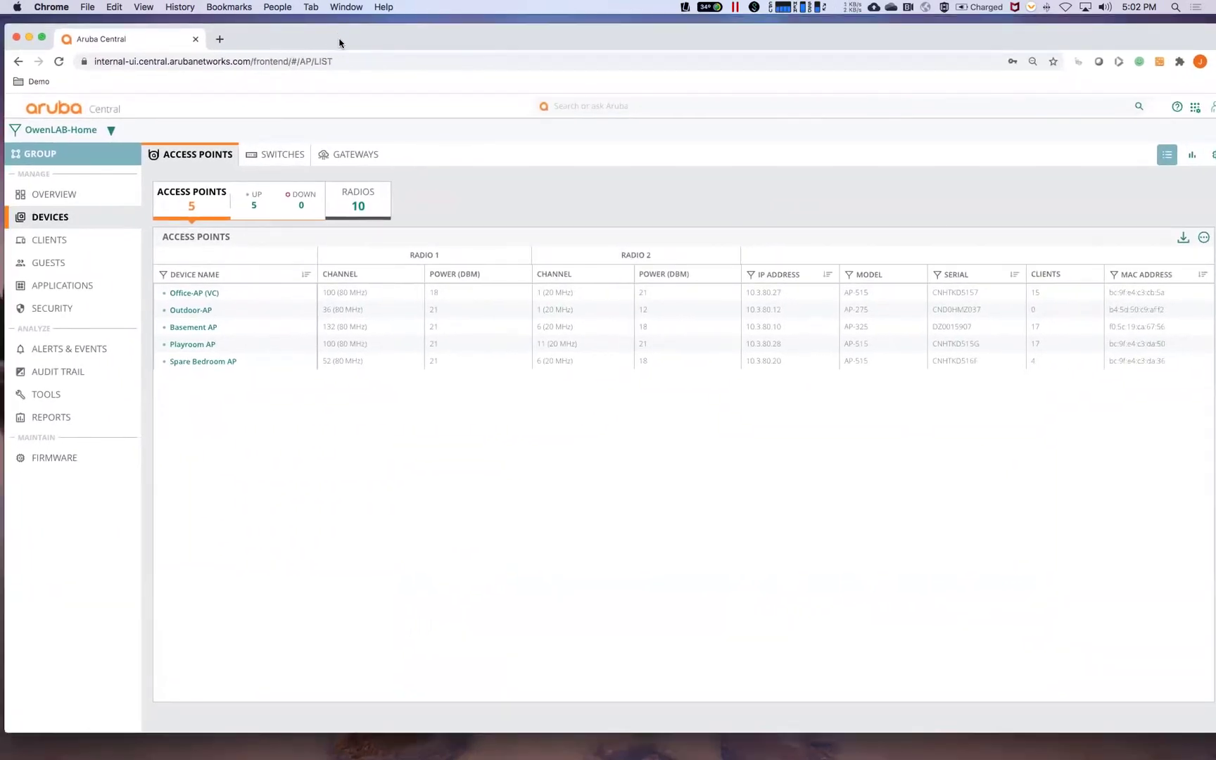
Open the radio configuration for the group's access points and expand the Access Point Control settings
click(1205, 155)
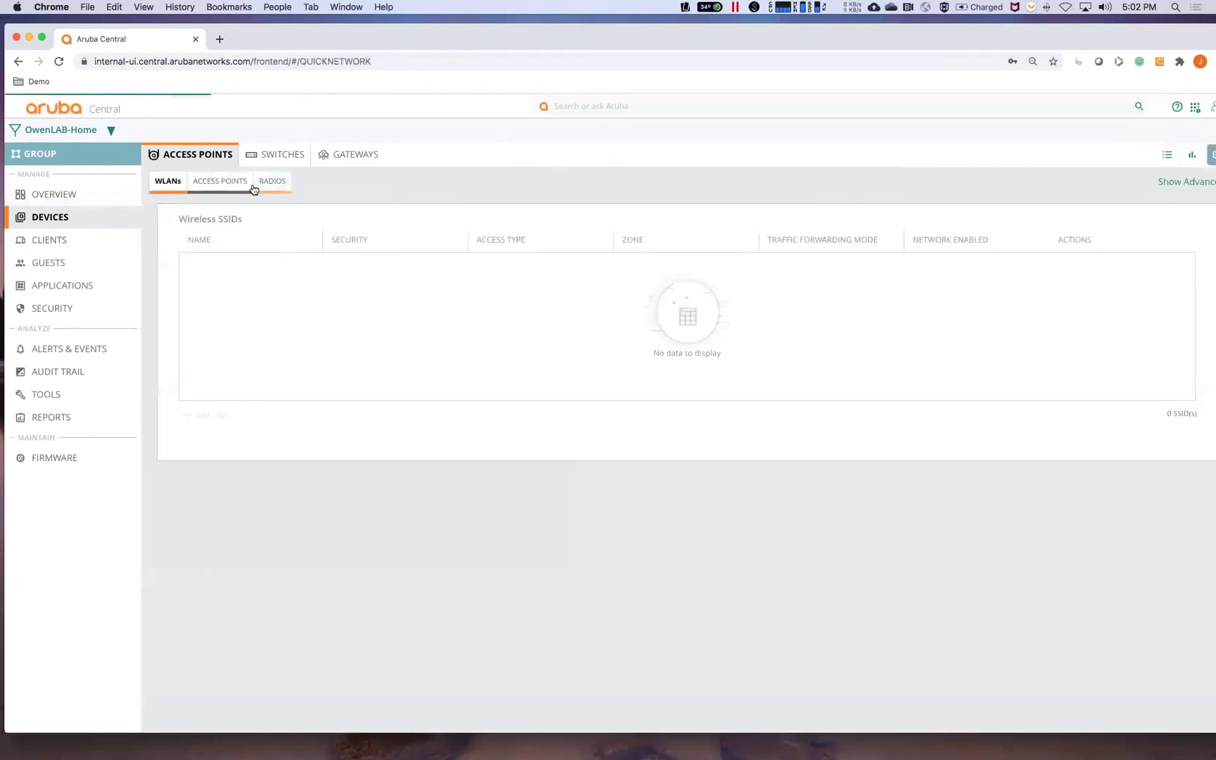
click(274, 184)
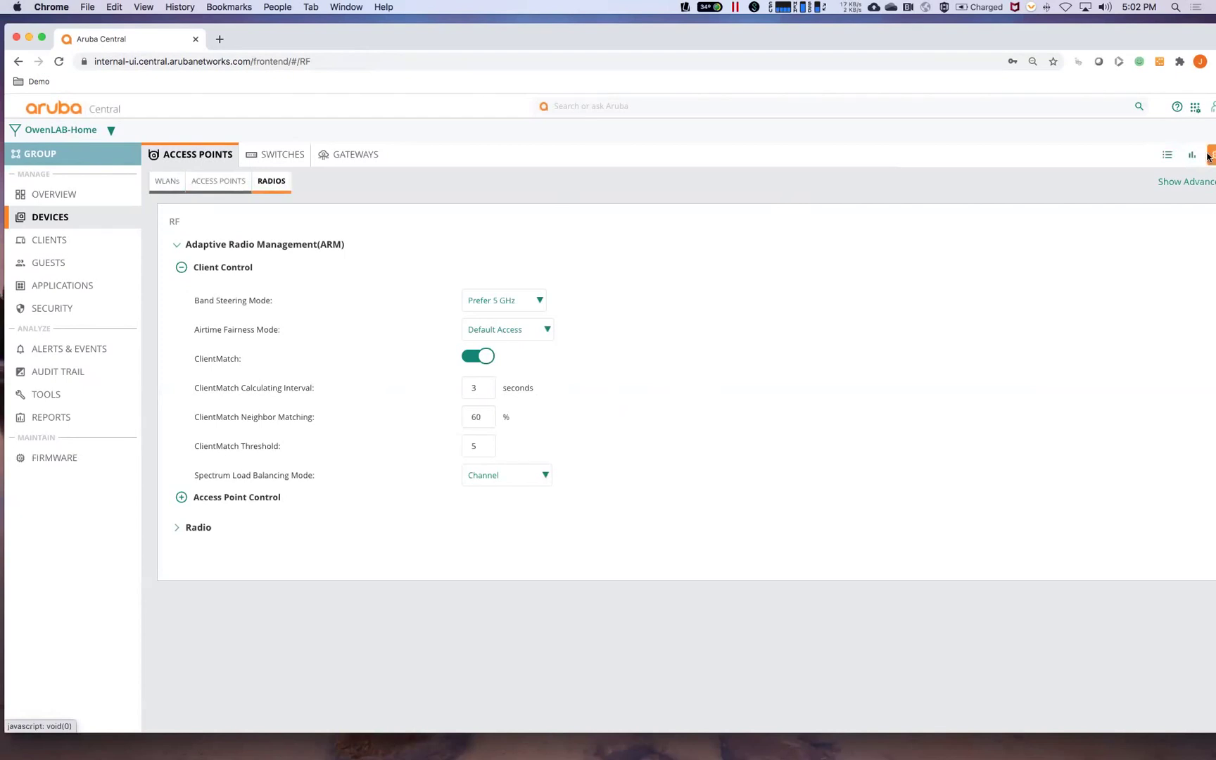
click(201, 499)
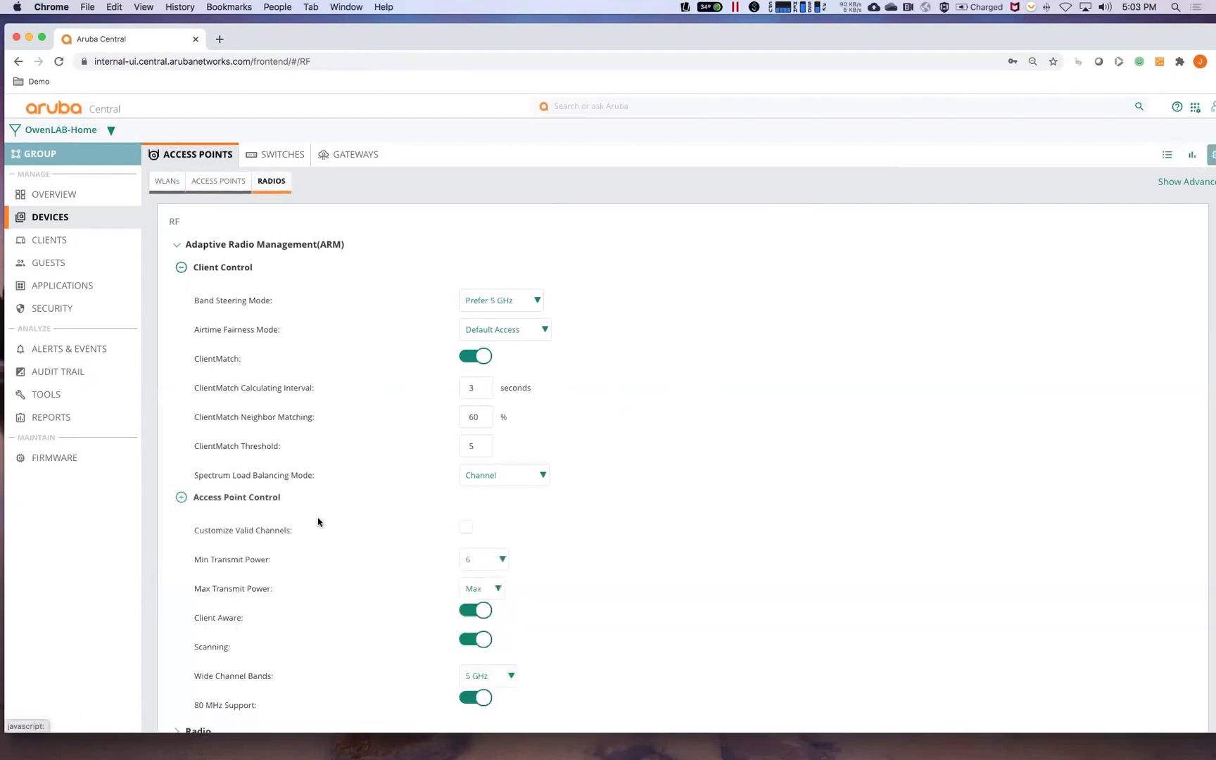
Enable Customize Valid Channels to view the 2.4 GHz and 5 GHz channel options, and disable it again
scroll(320, 520, down, 2)
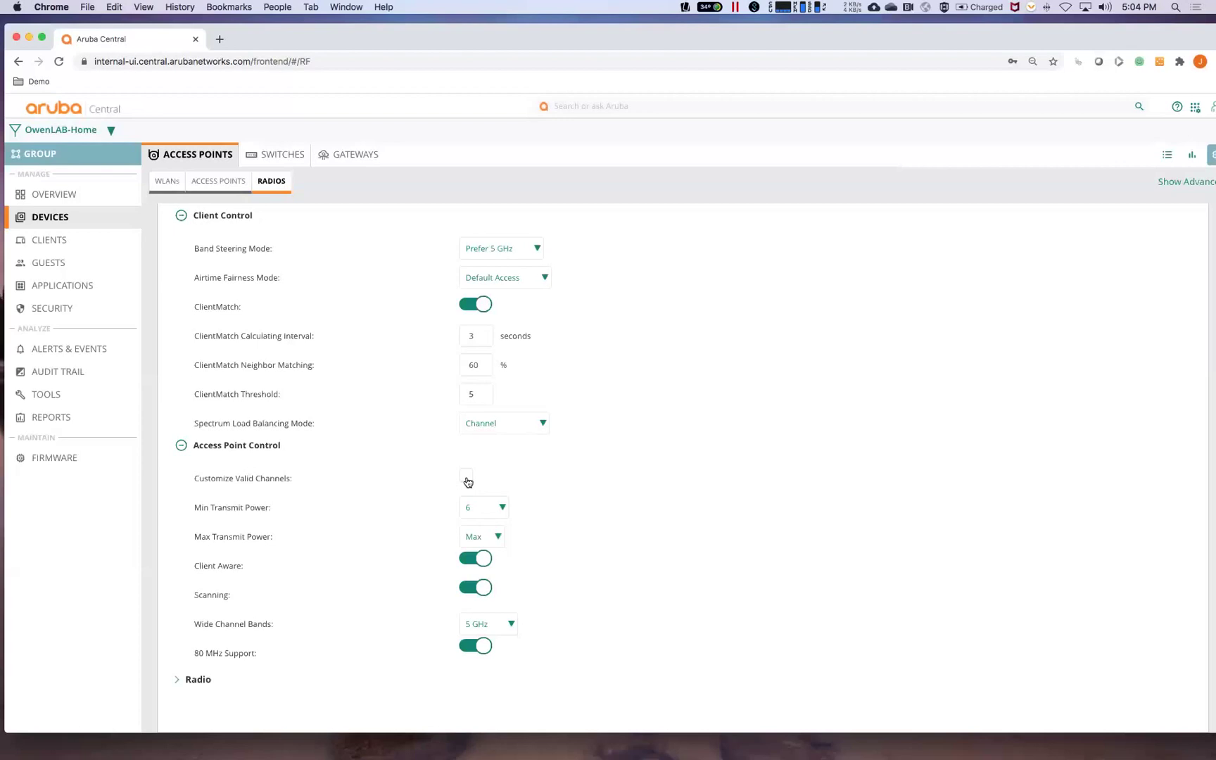
click(468, 481)
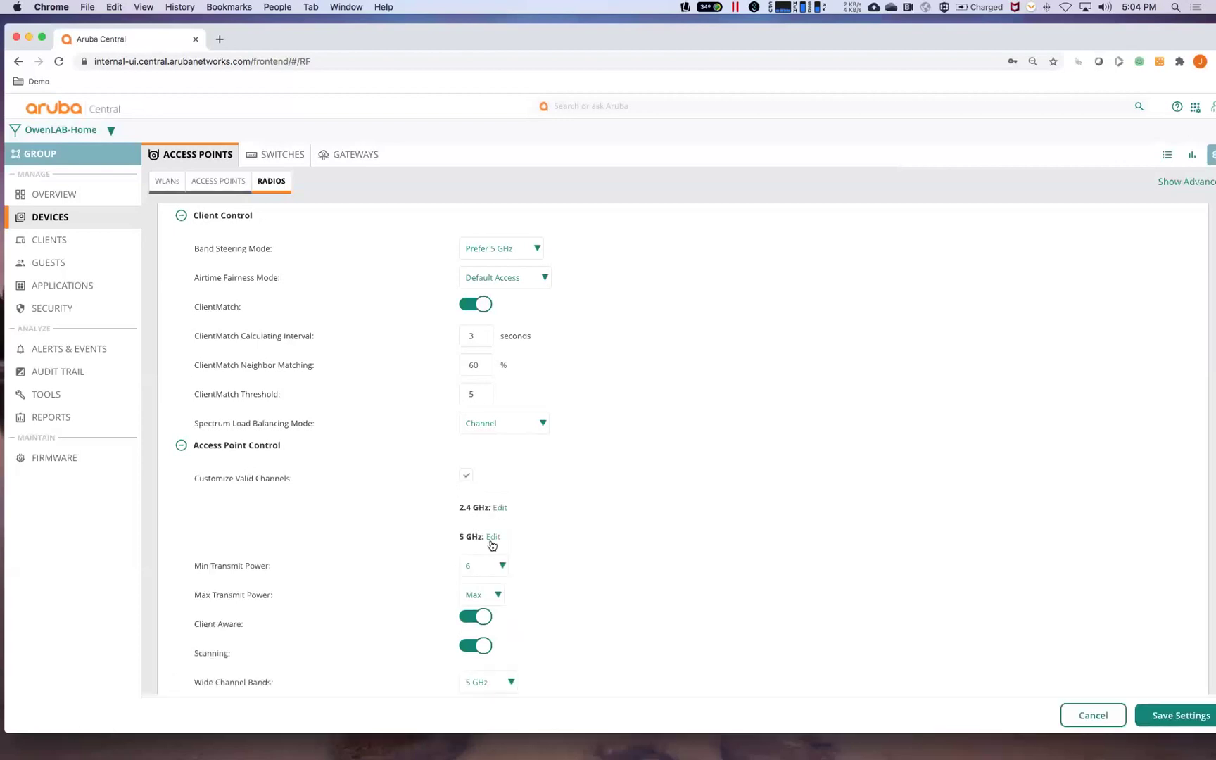
click(466, 477)
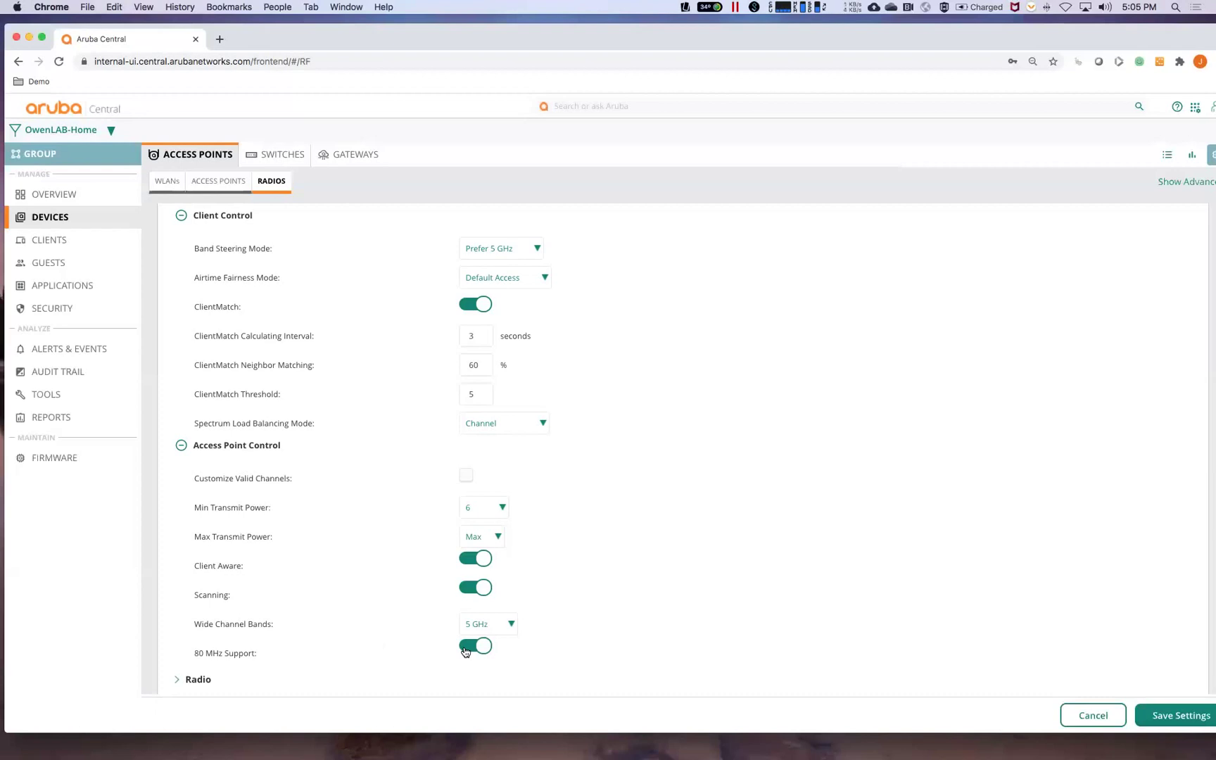
Turn 80 MHz Support off, view the Wide Channel Bands options, and turn 80 MHz Support back on
click(466, 648)
click(470, 624)
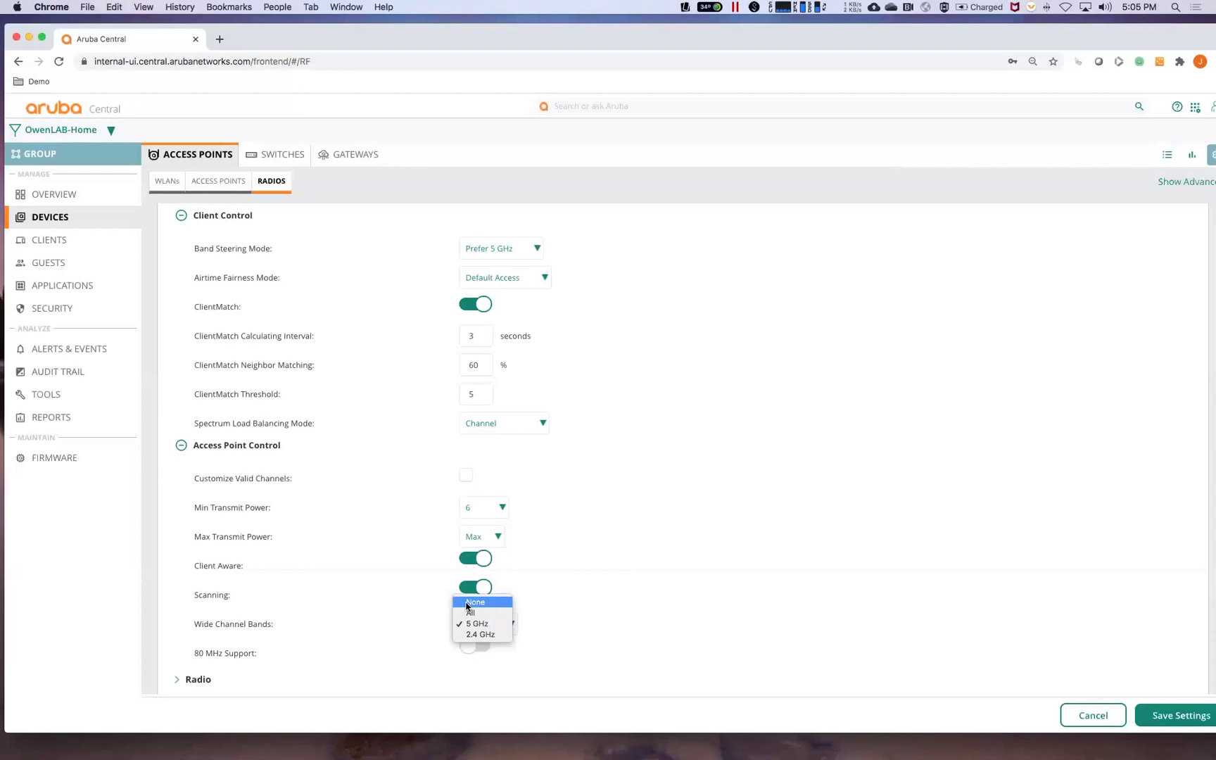
click(739, 512)
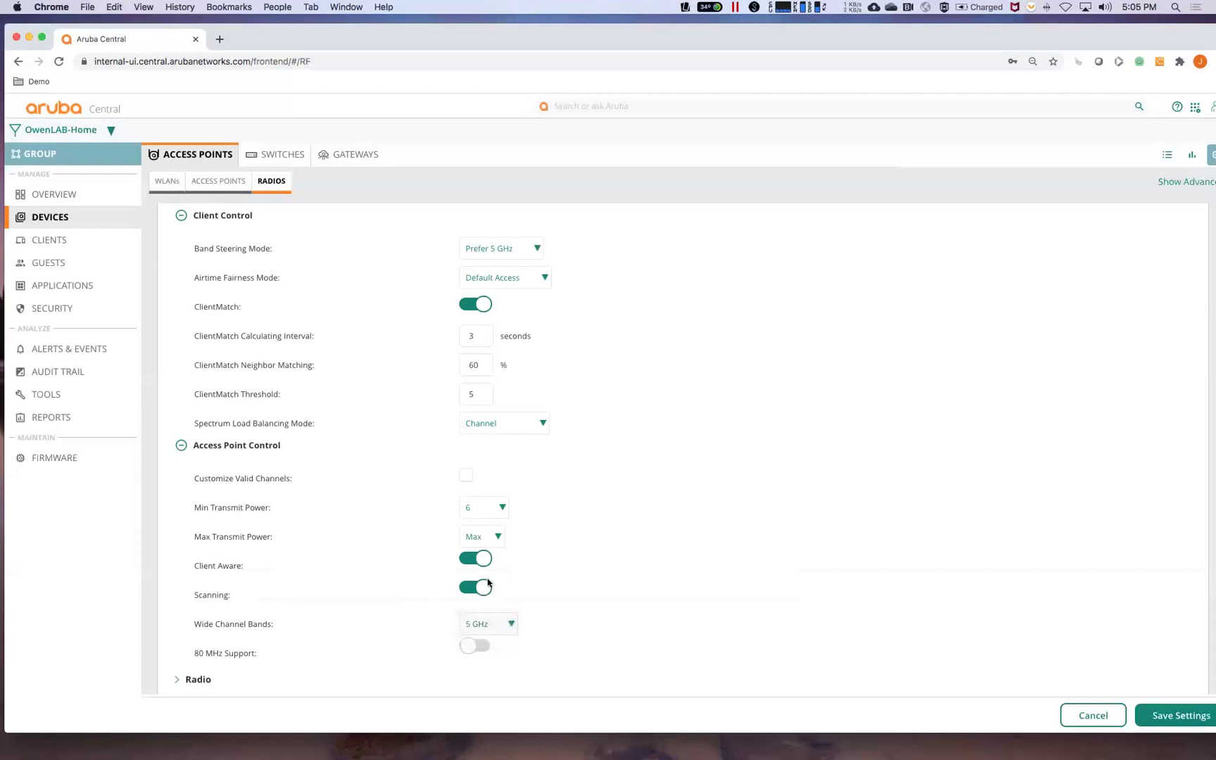
click(468, 649)
Expand the Radio section of the RF settings, discarding the unsaved radio management changes
scroll(345, 556, down, 2)
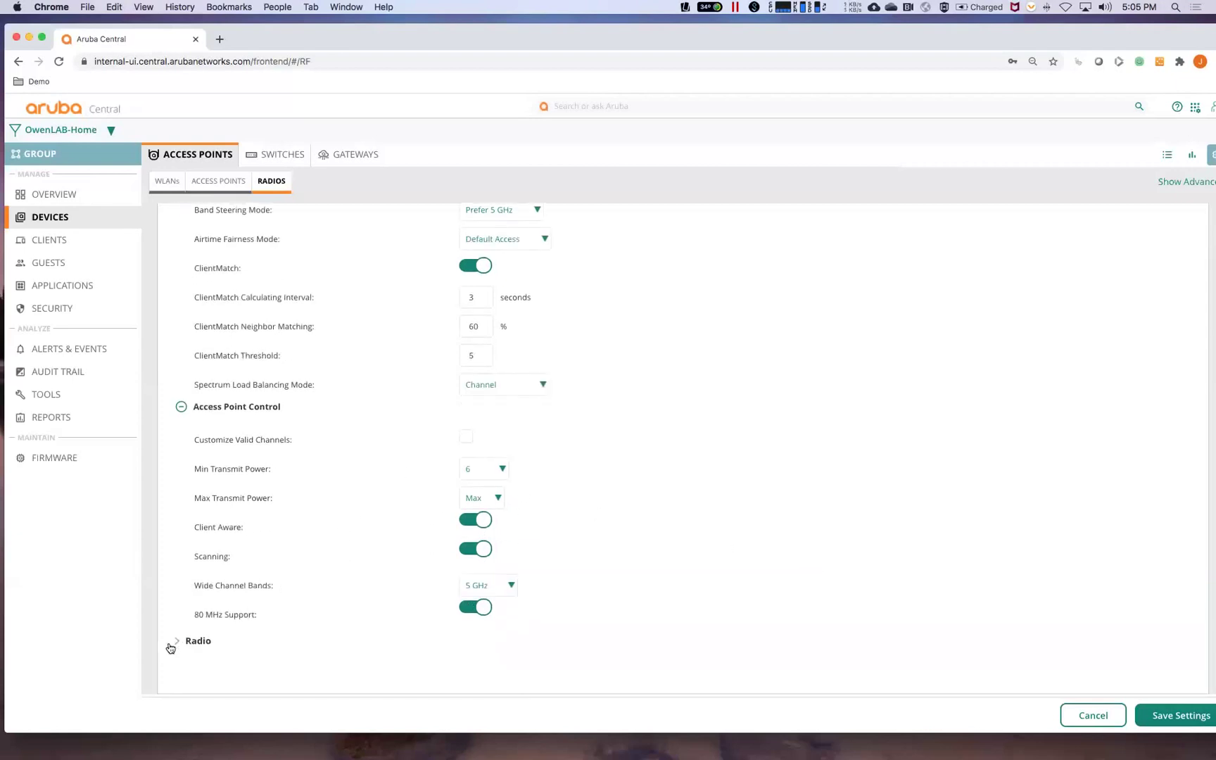
click(183, 649)
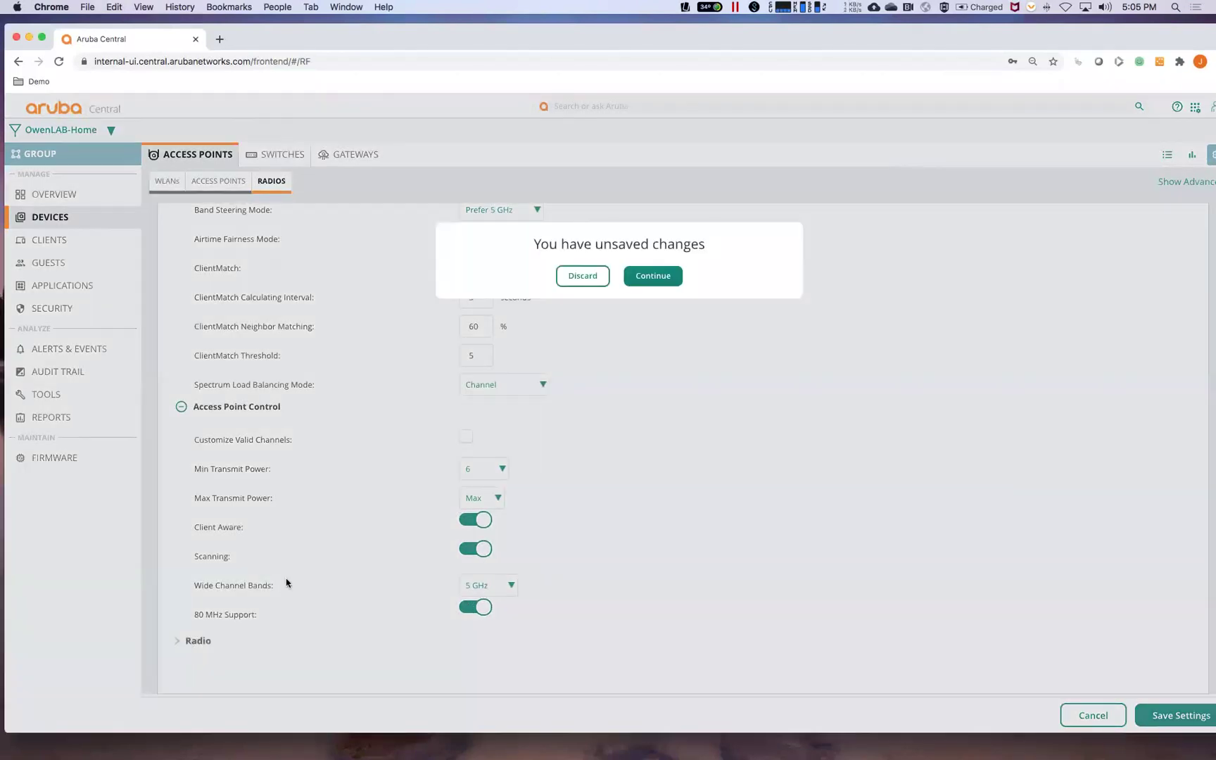
click(583, 276)
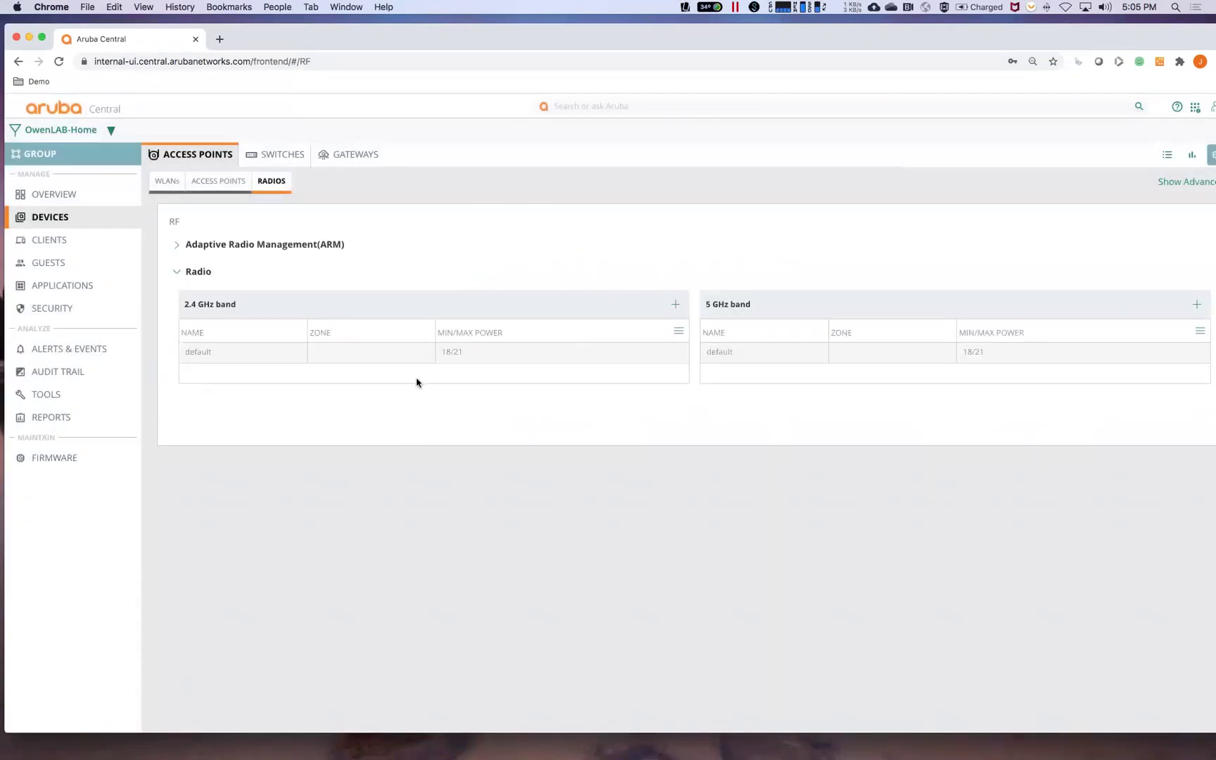
Examine the transmit power range in the default 2.4 GHz radio profile and close it without saving
mouse_move(490, 356)
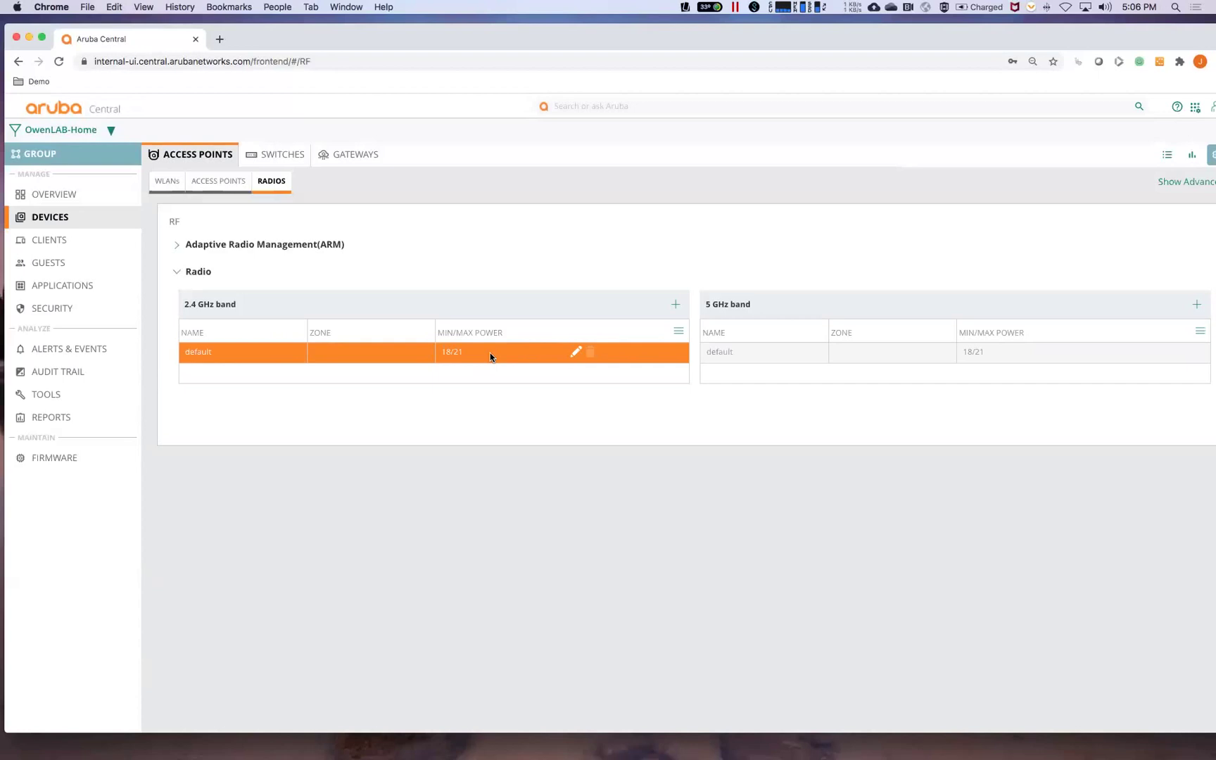
click(576, 352)
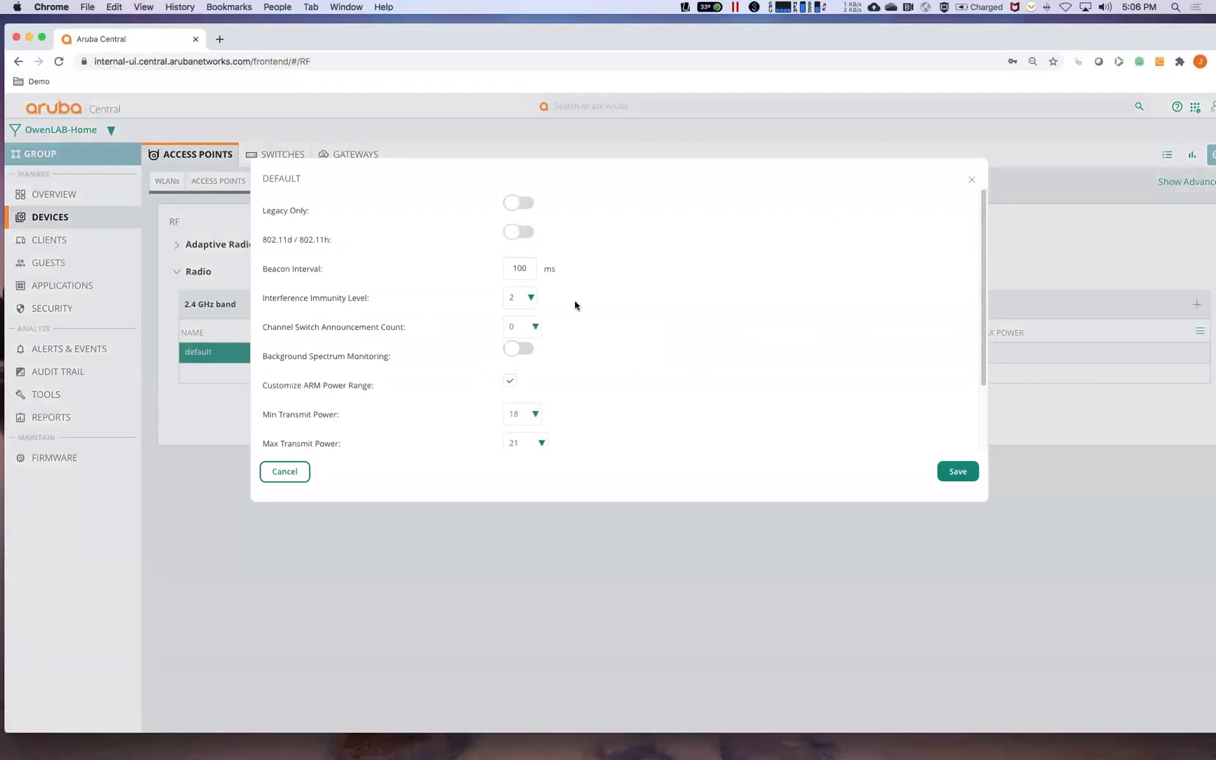
scroll(562, 345, down, 2)
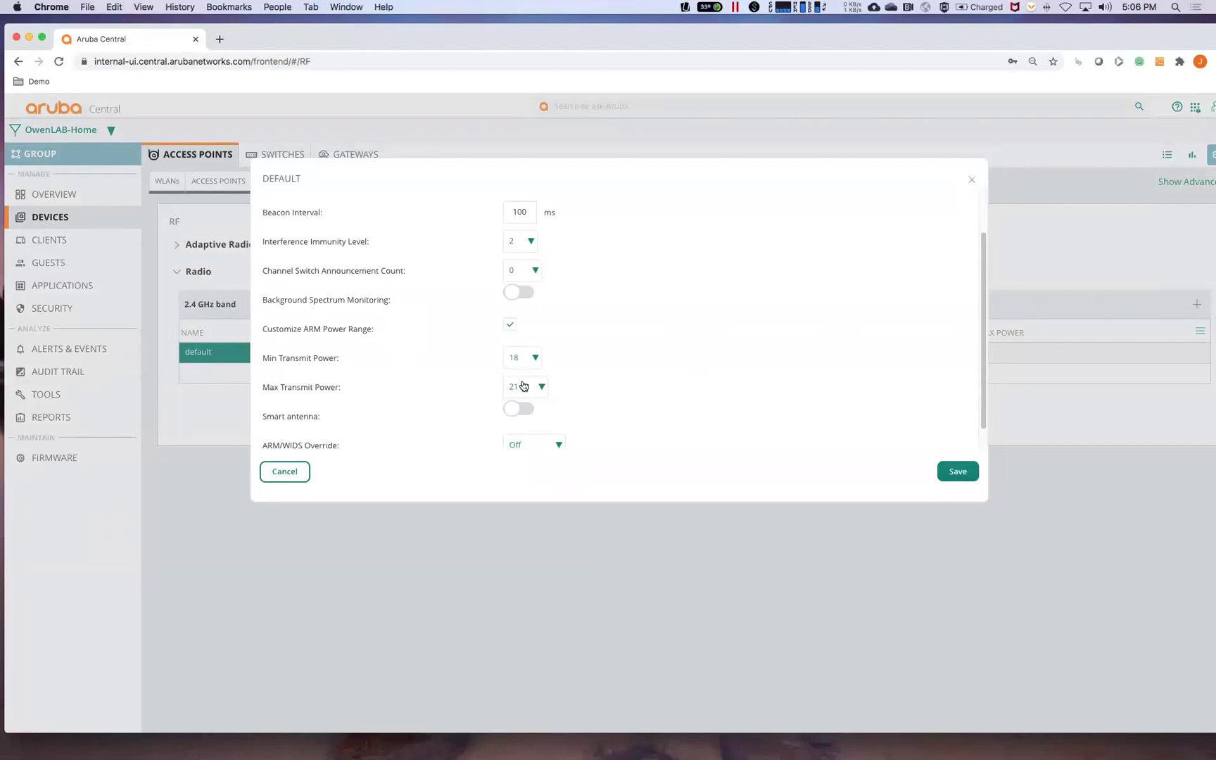
click(286, 471)
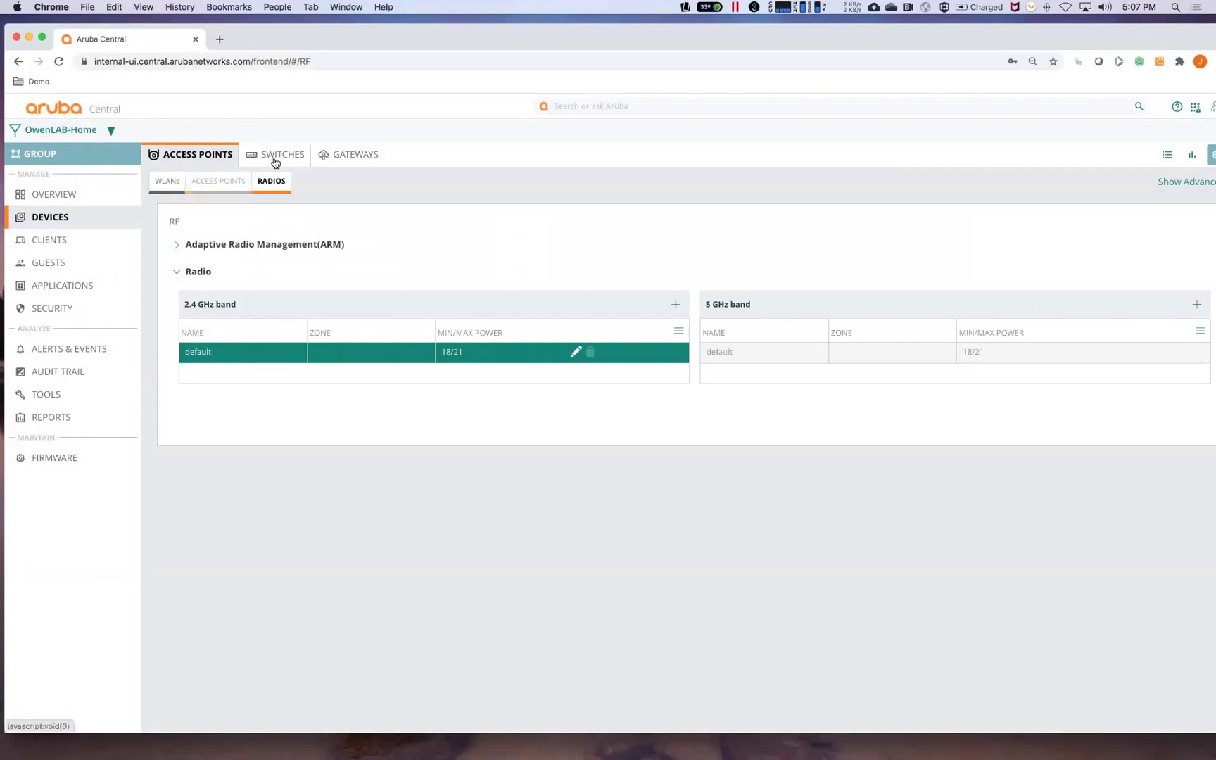
Open the configuration of the newo-home SSID and expand the Transmit Rates (Legacy Only) part of its advanced settings
click(178, 193)
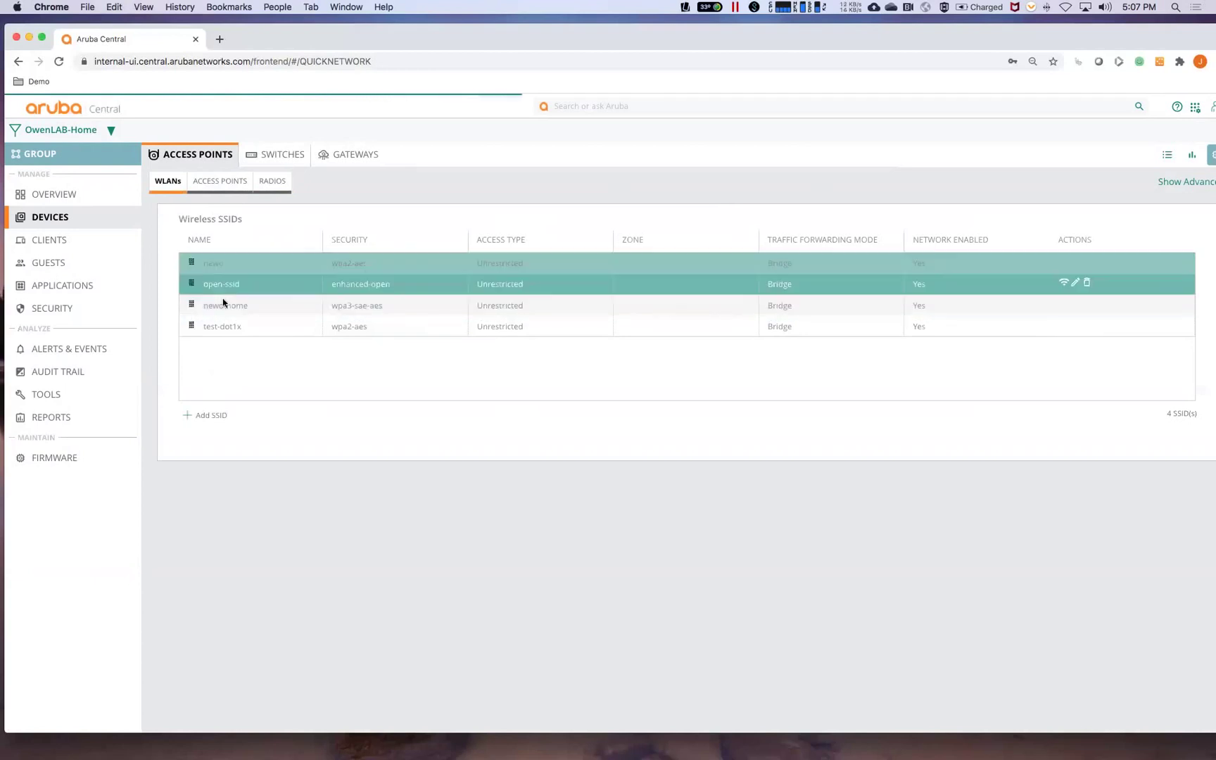
click(224, 304)
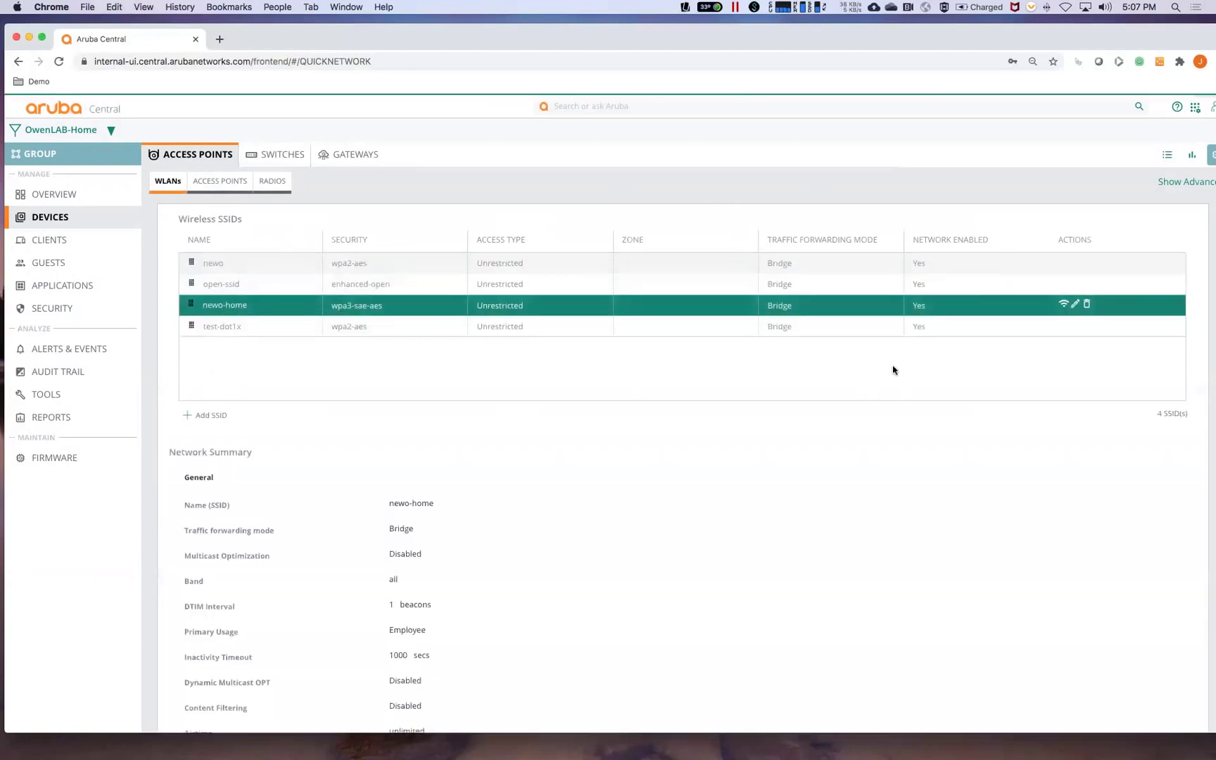
double_click(923, 314)
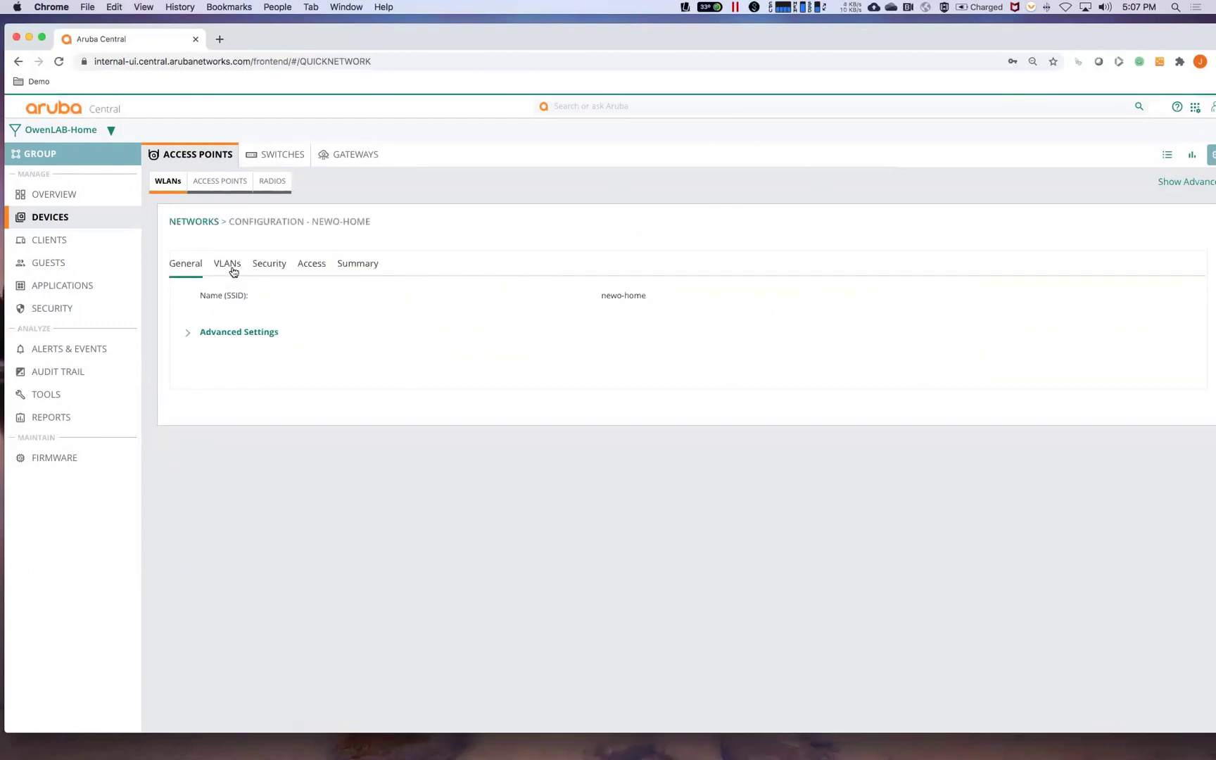
click(222, 335)
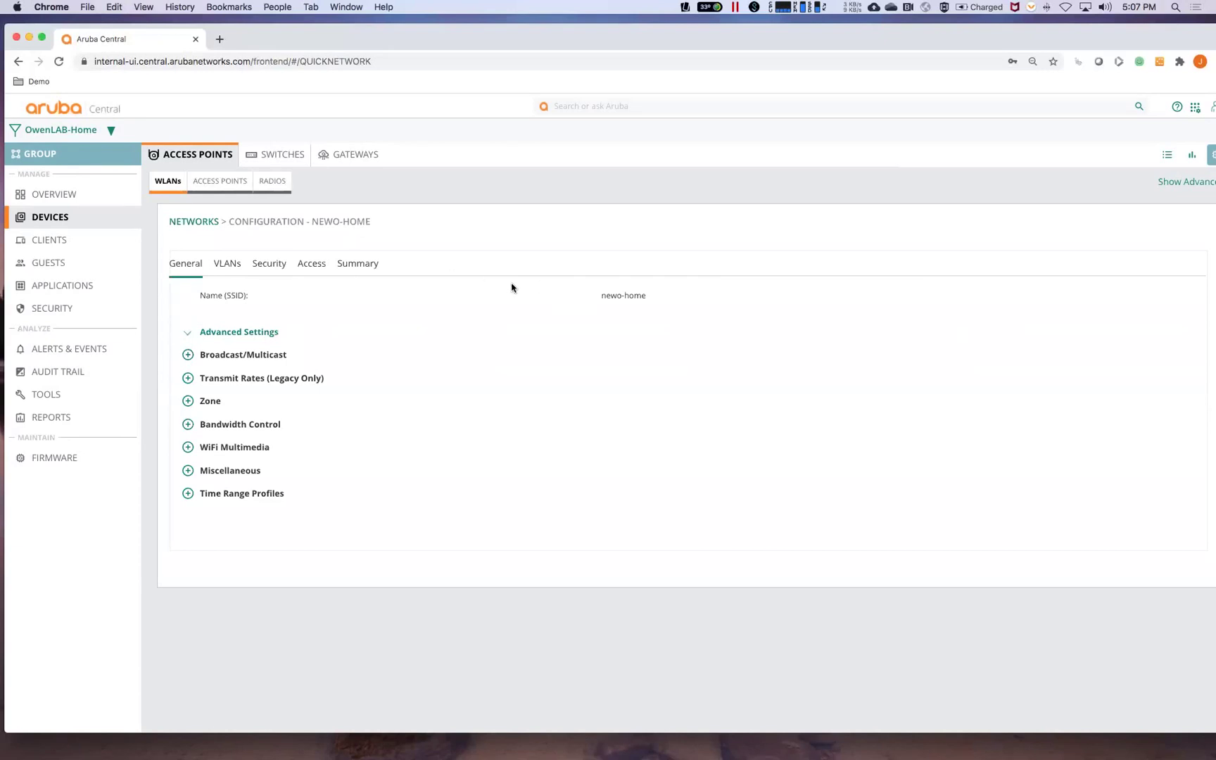
click(195, 378)
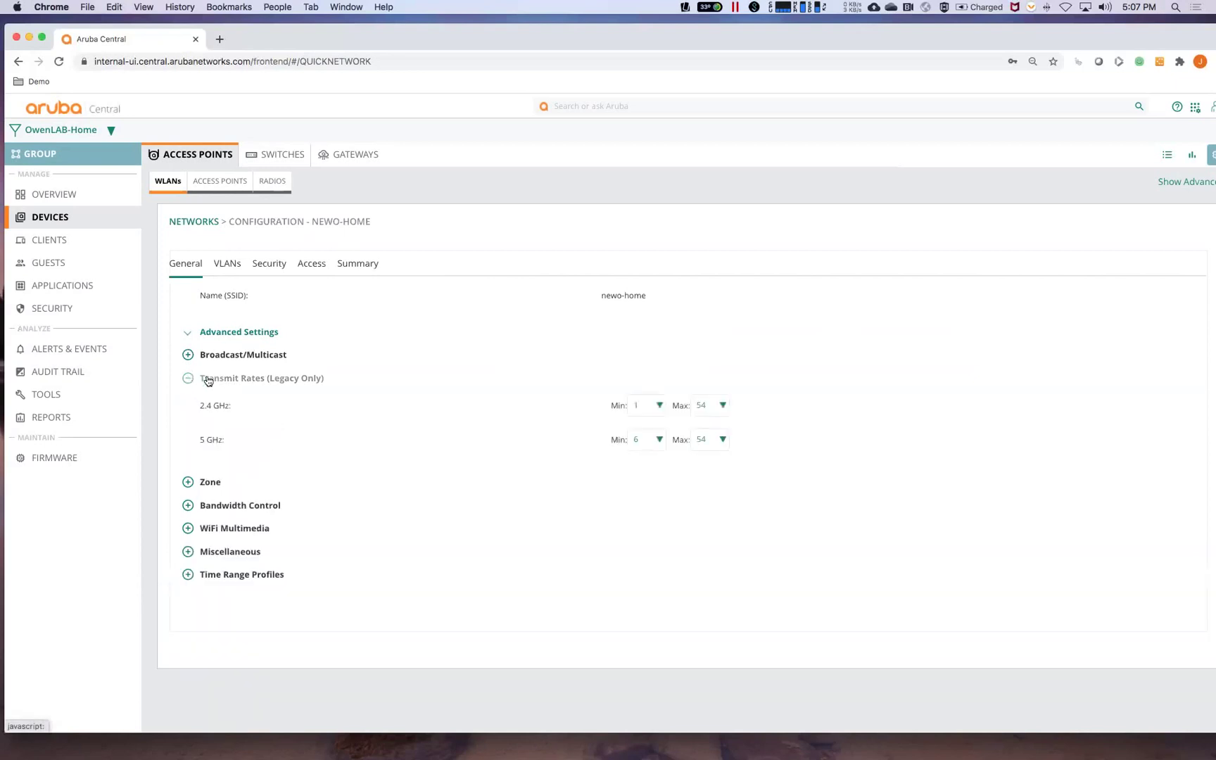
Try minimum transmit rates of 12 for 2.4 GHz and 18 for 5 GHz on newo-home, and cancel the changes
click(644, 406)
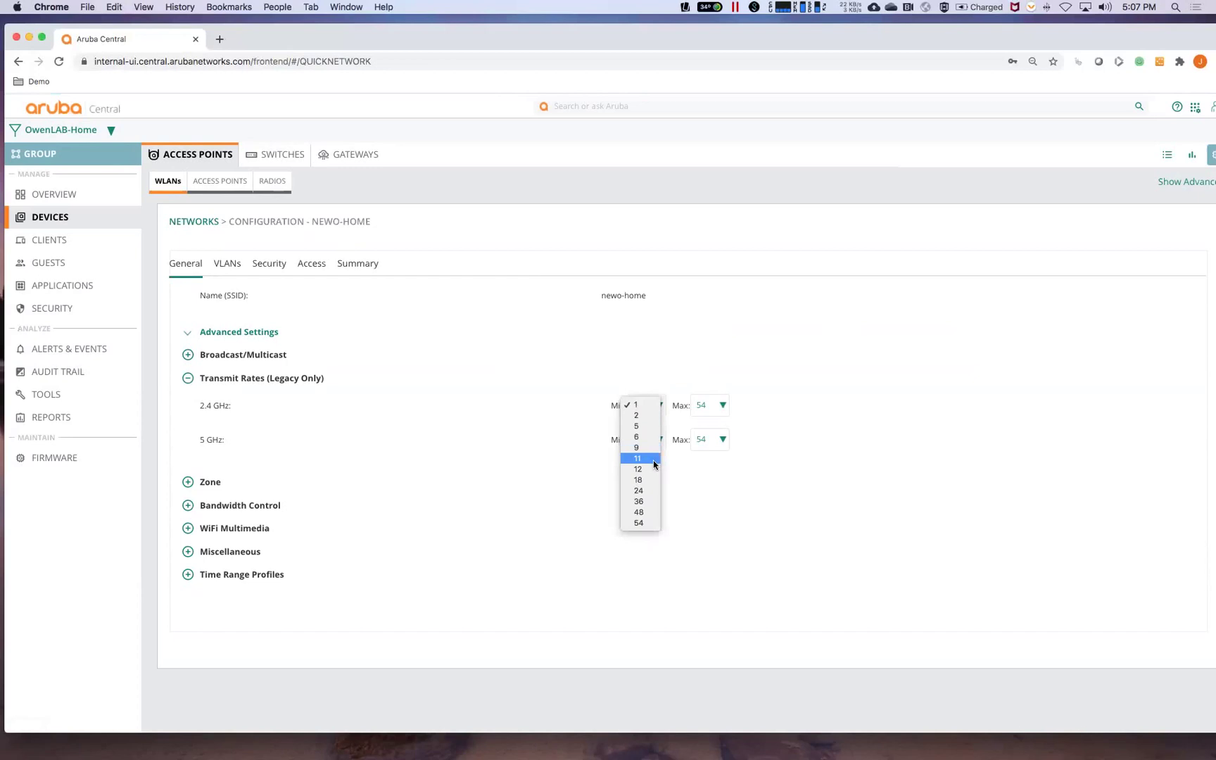
click(649, 475)
click(637, 440)
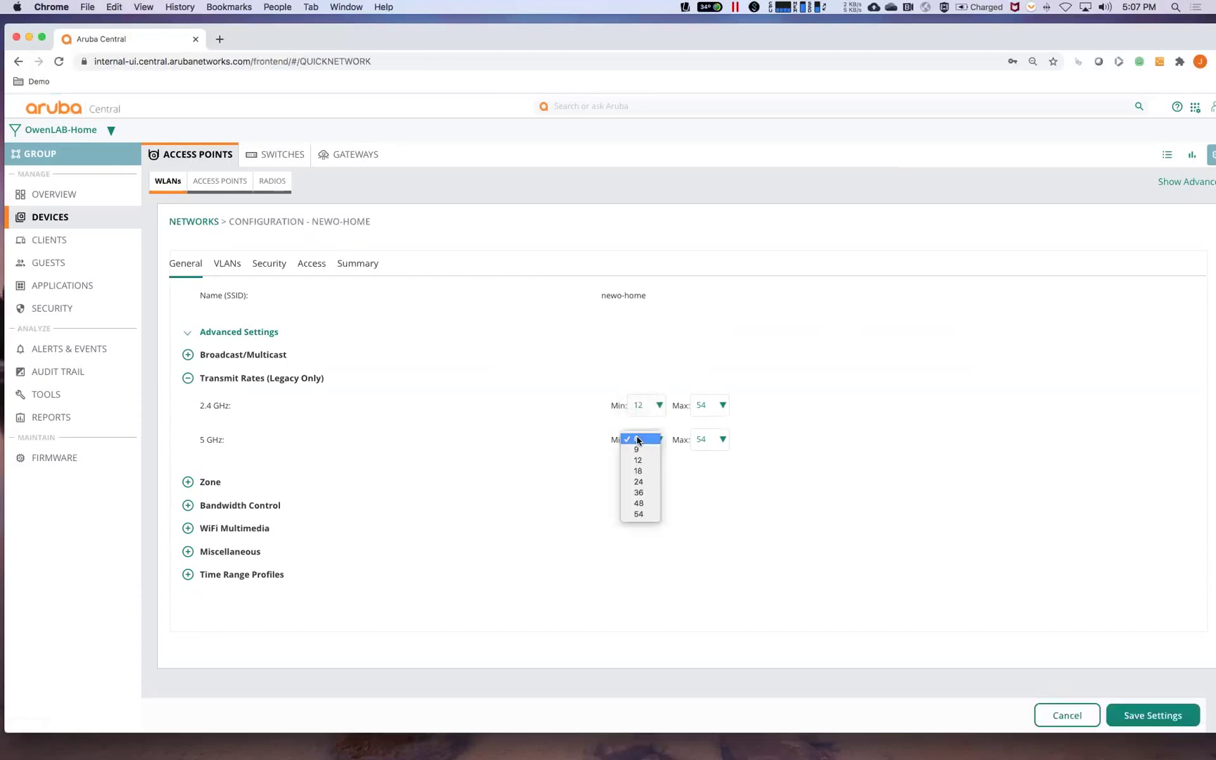
click(649, 471)
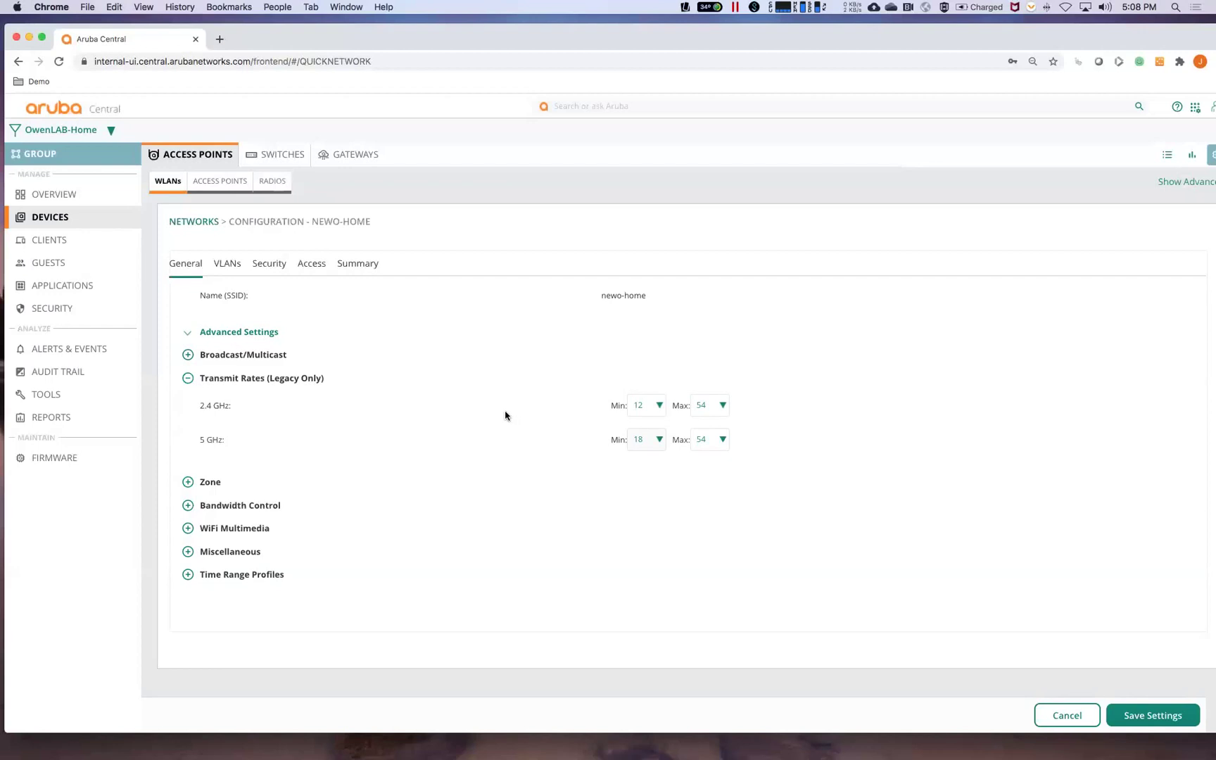
click(1066, 715)
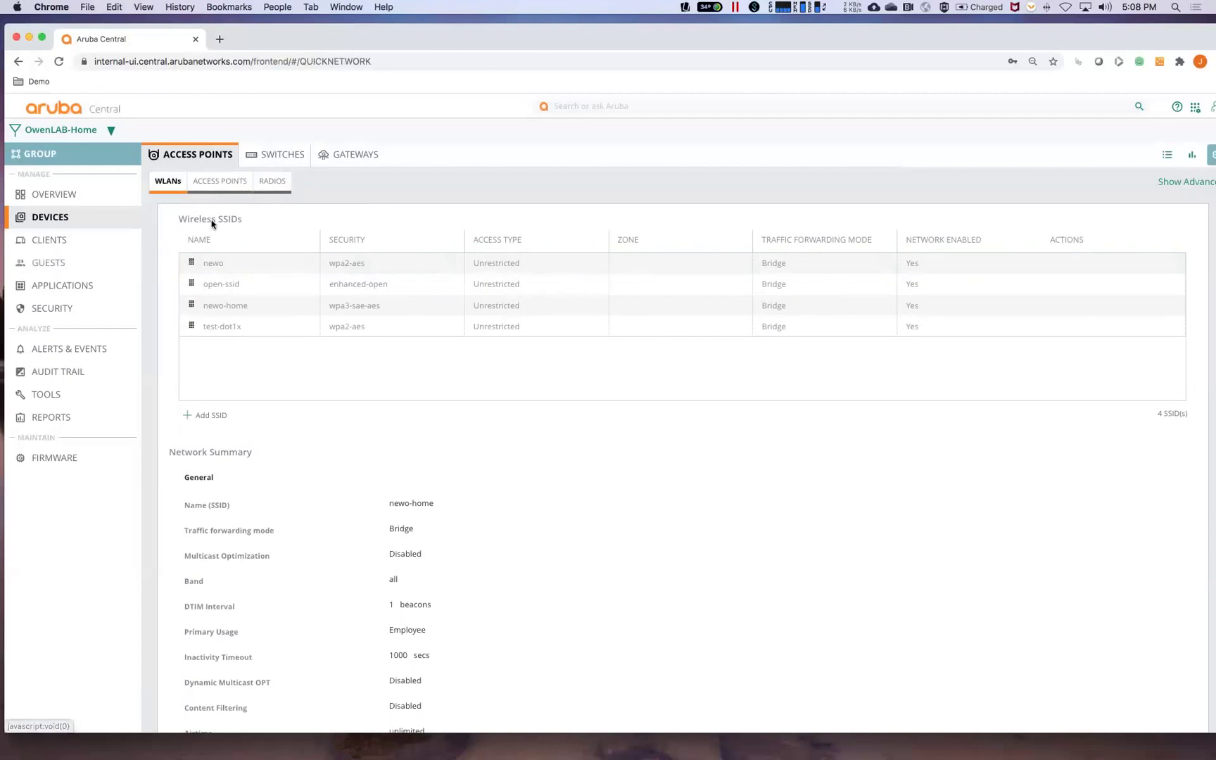
Return to the group's radio settings and view the available Band Steering Mode options under Client Control
click(273, 184)
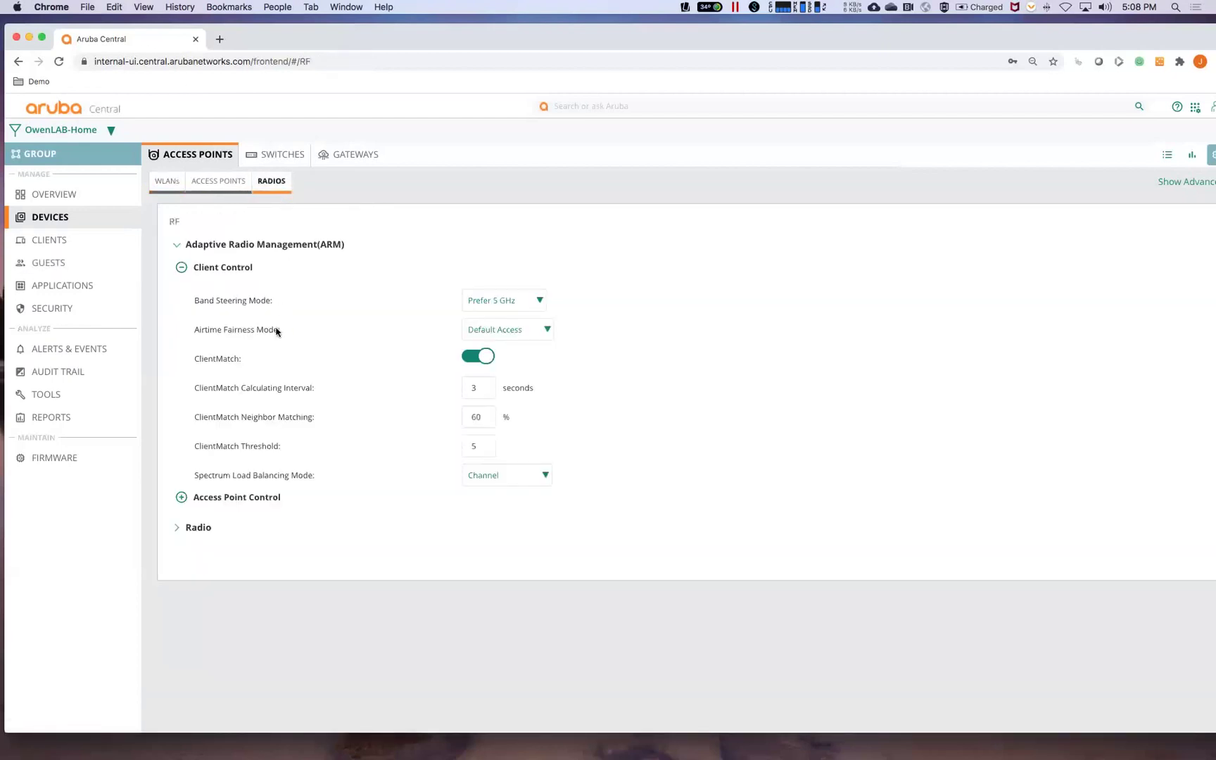
click(489, 298)
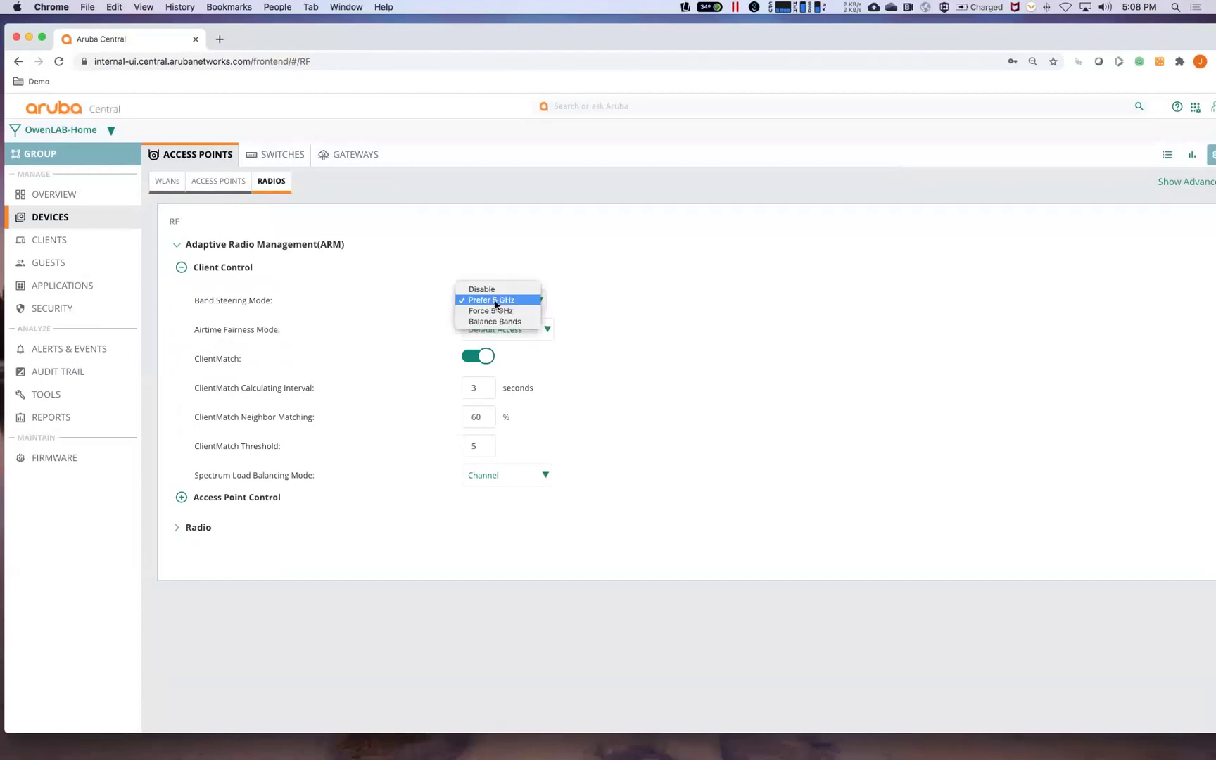
click(414, 299)
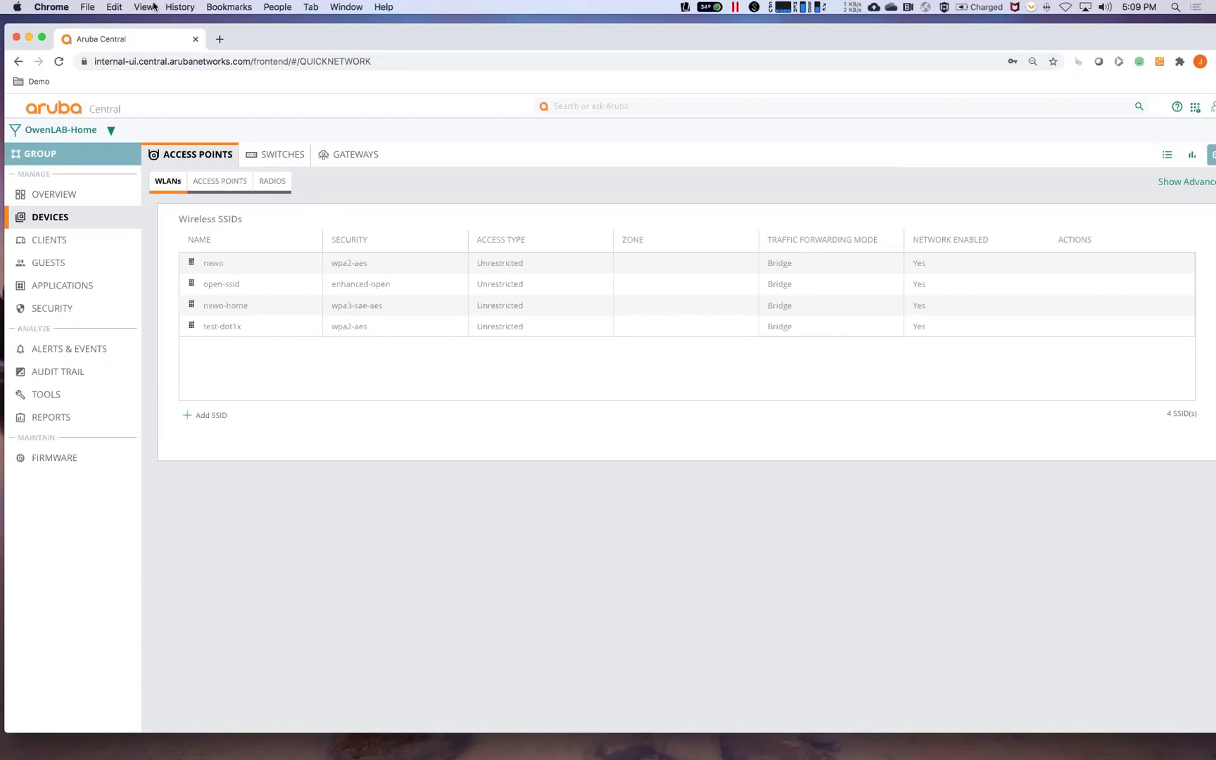
Open the Outdoor-AP configuration, try Indoor as its installation type, and cancel the change
click(225, 189)
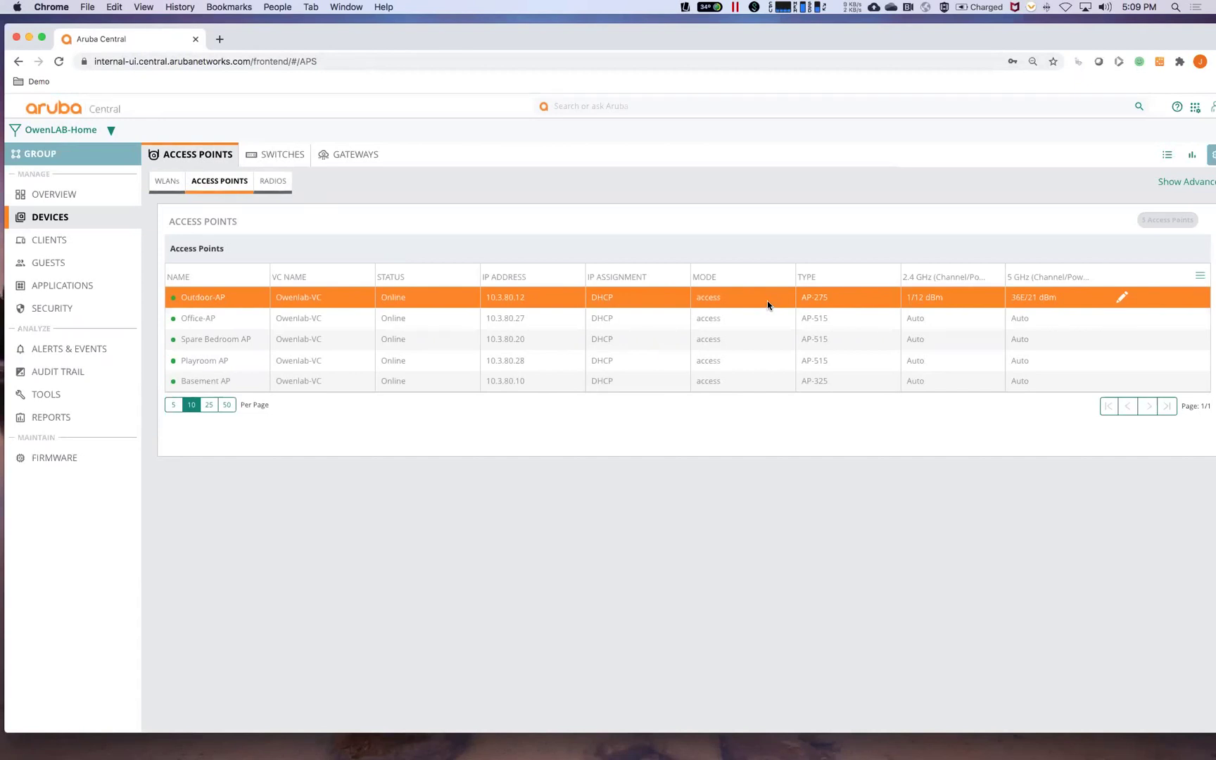
click(1123, 299)
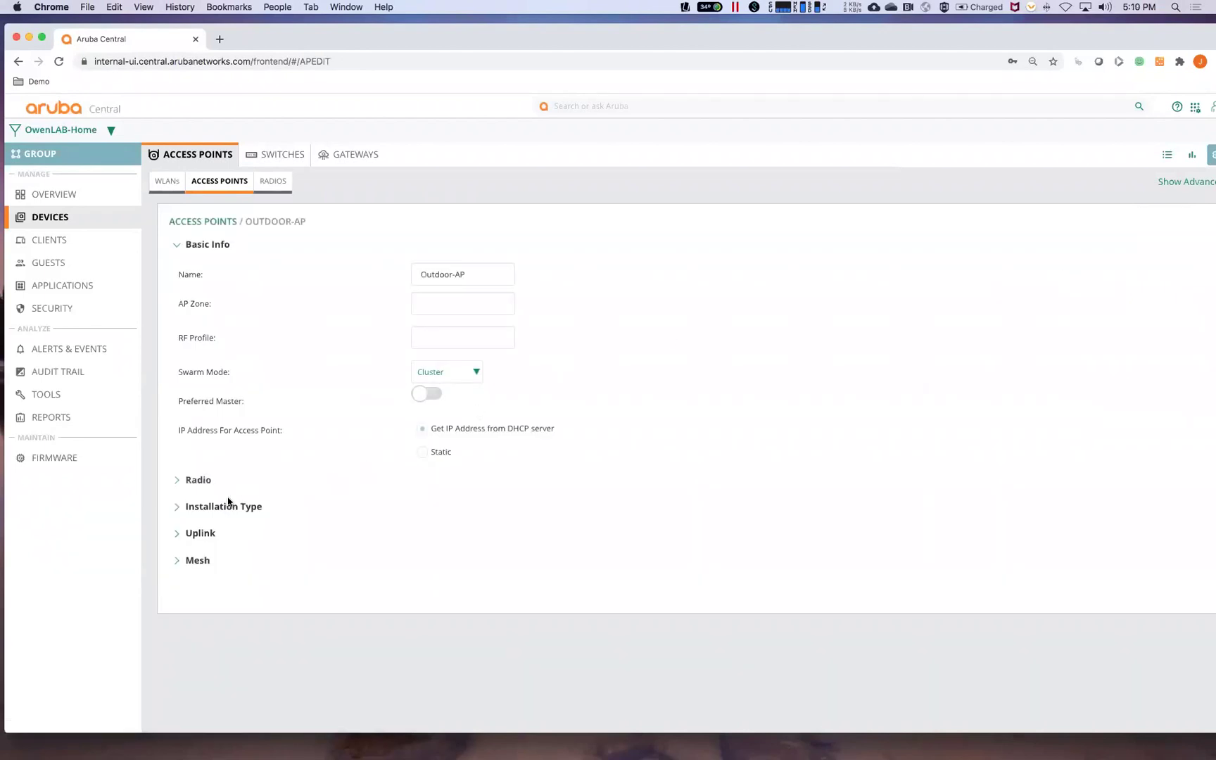
click(228, 507)
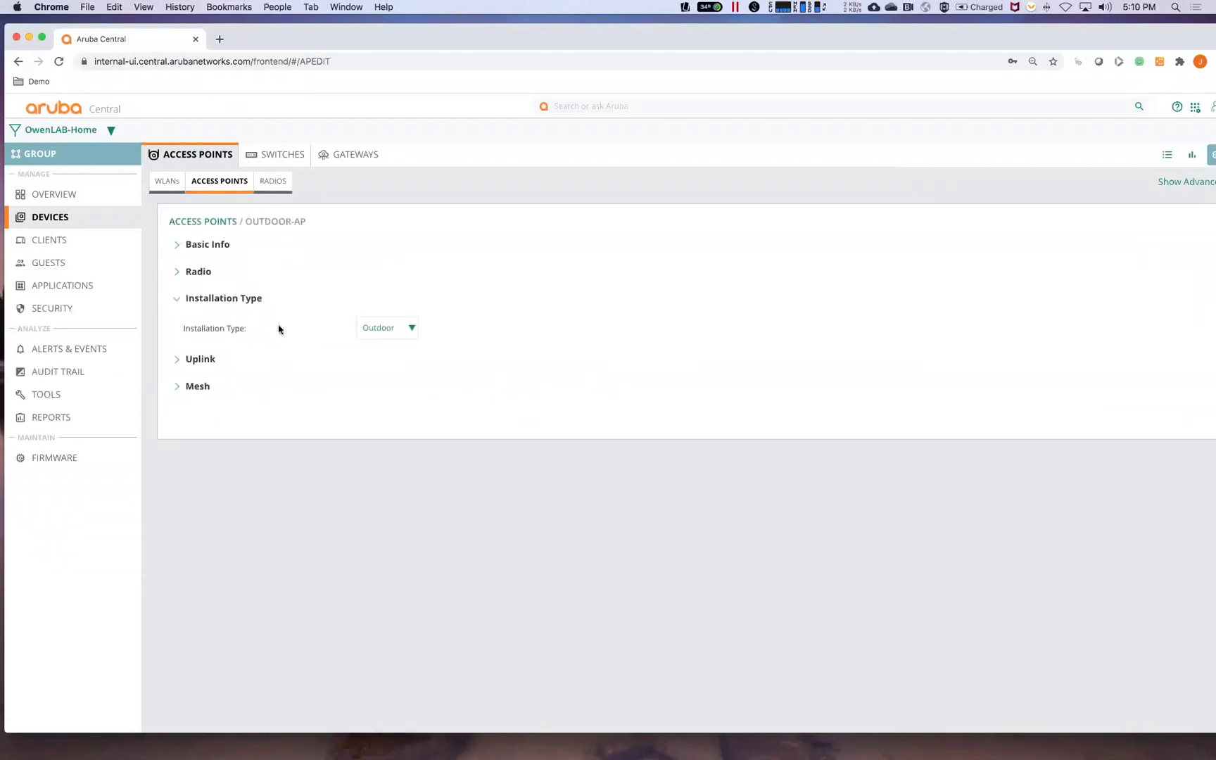
click(386, 329)
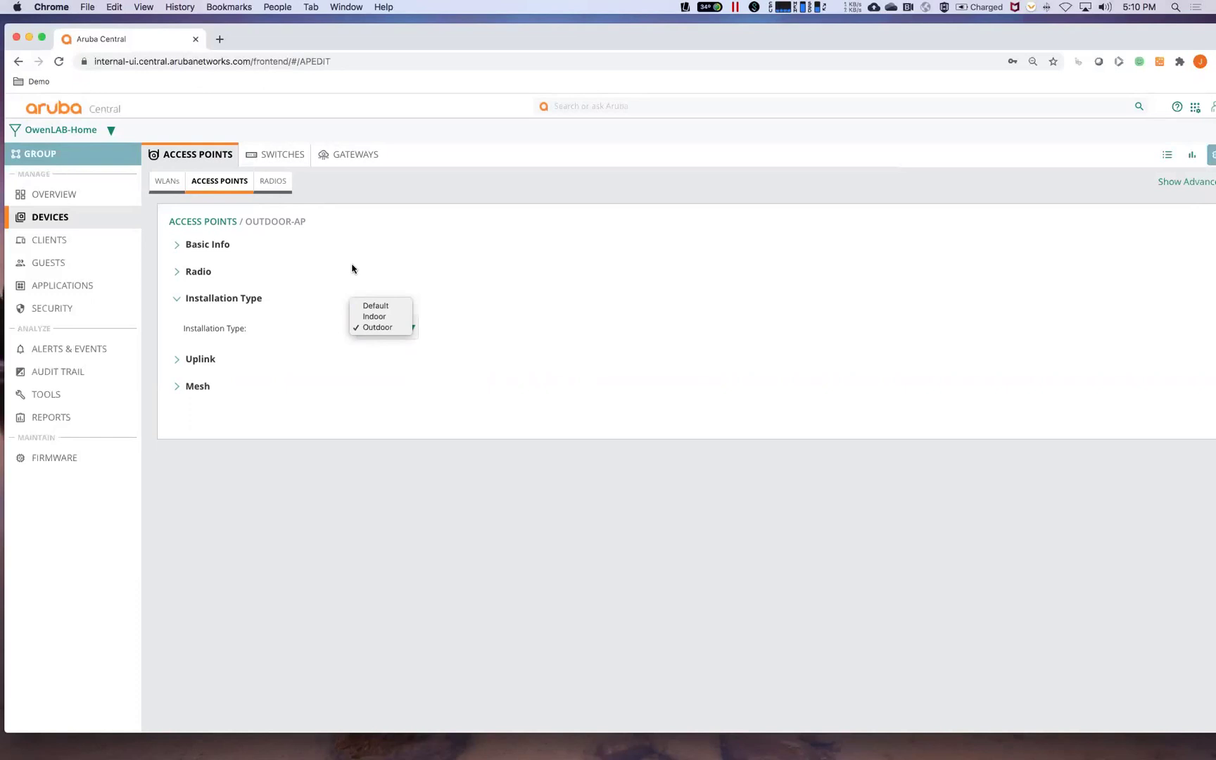
click(380, 316)
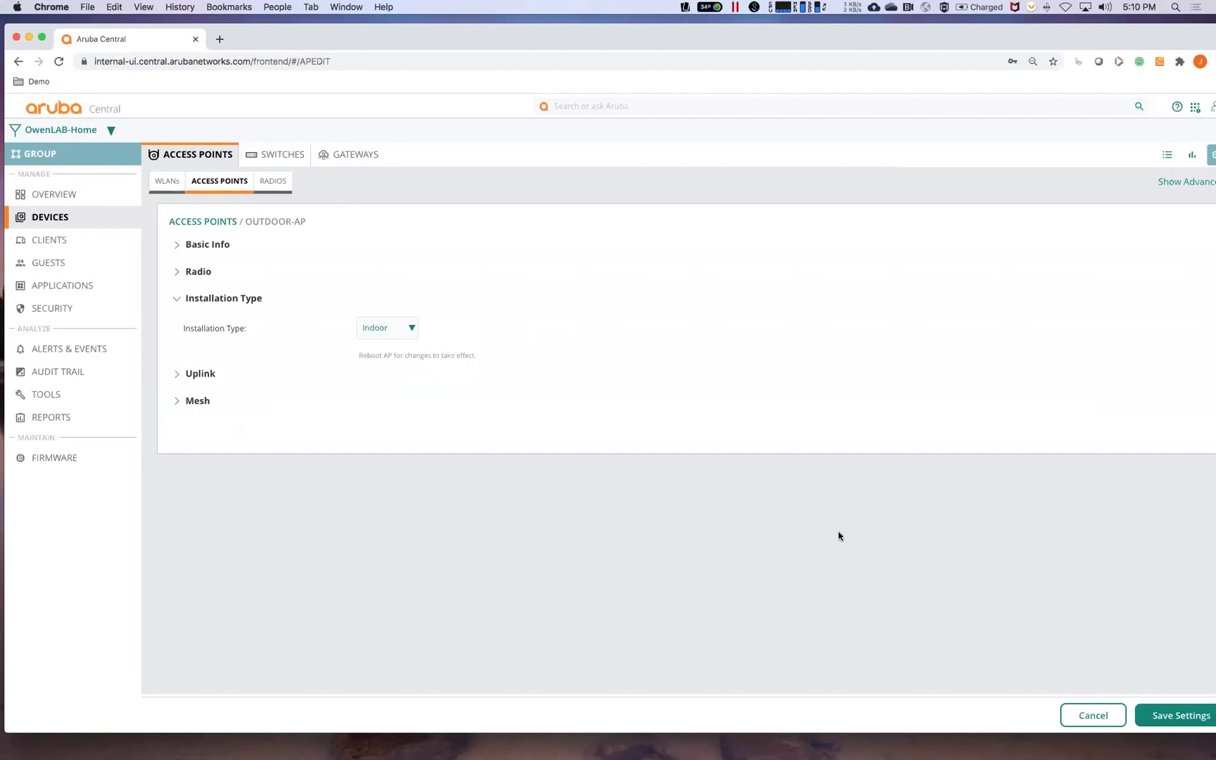
click(1102, 717)
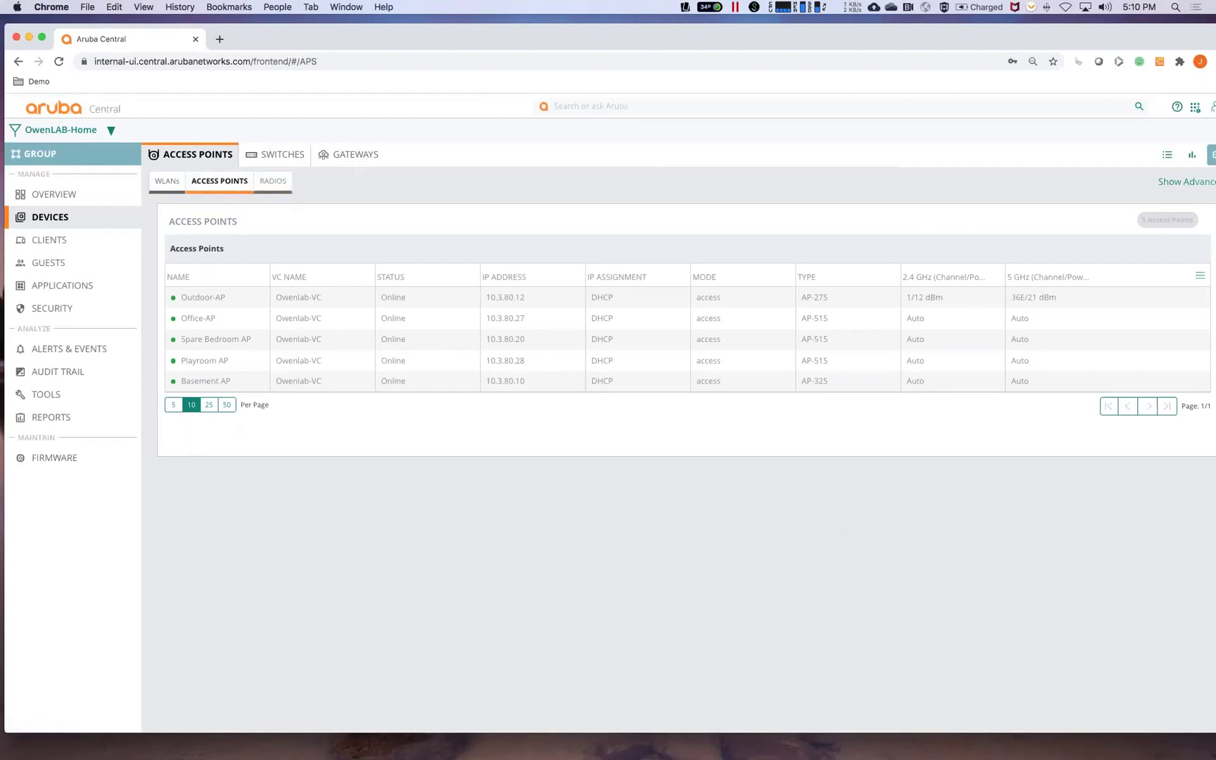
Enable URL Visibility in the advanced System settings for the group's access points and save the settings
click(1186, 183)
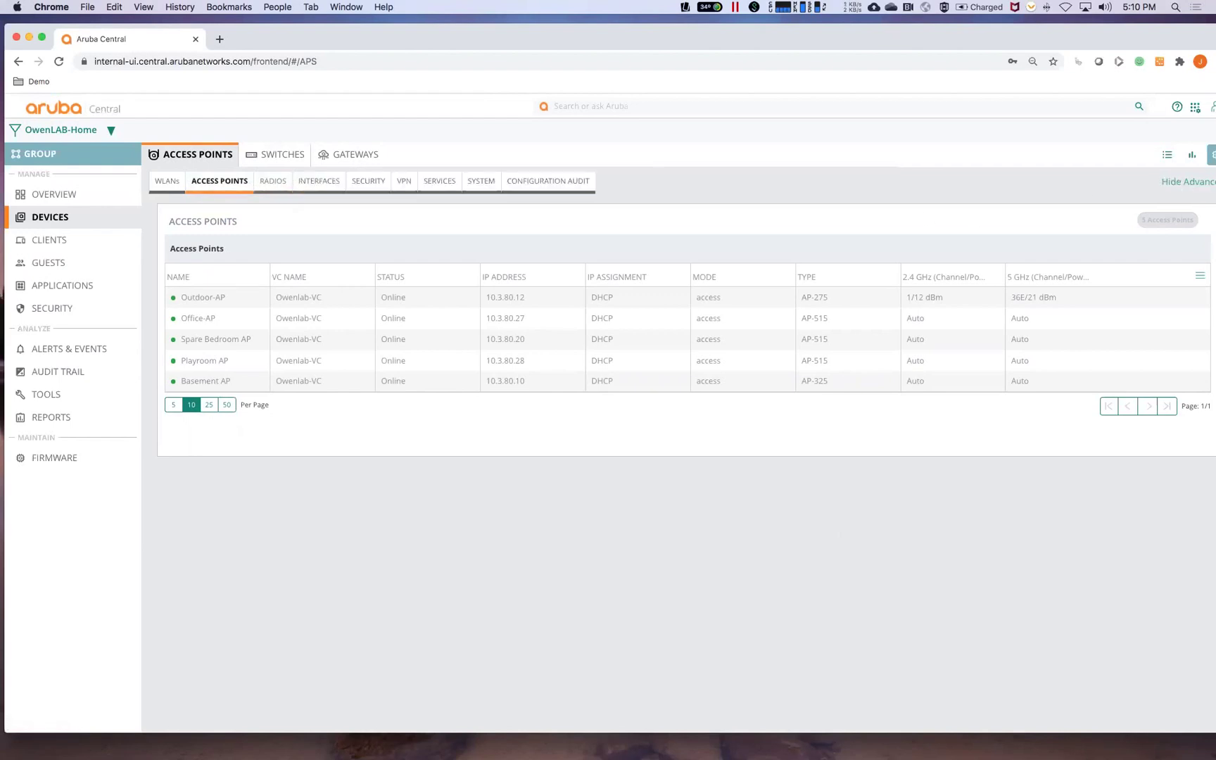
click(475, 187)
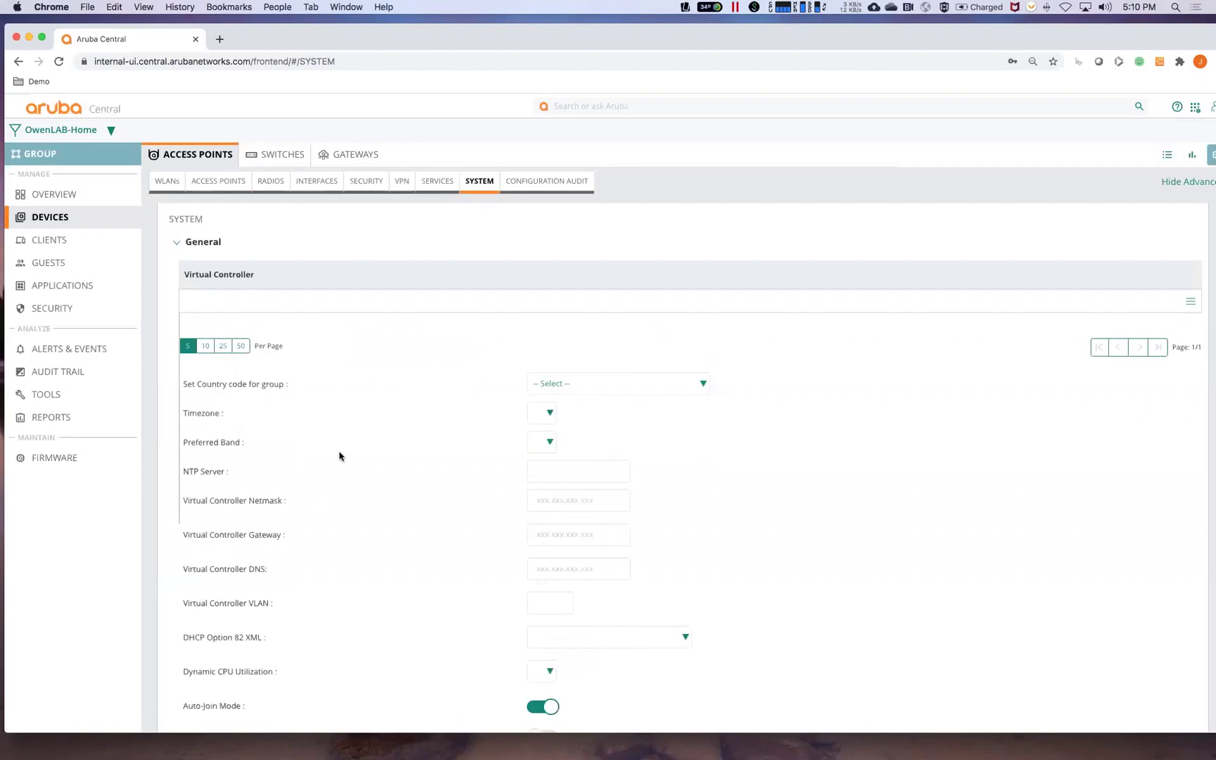
scroll(339, 456, down, 3)
scroll(339, 457, down, 8)
scroll(341, 458, down, 4)
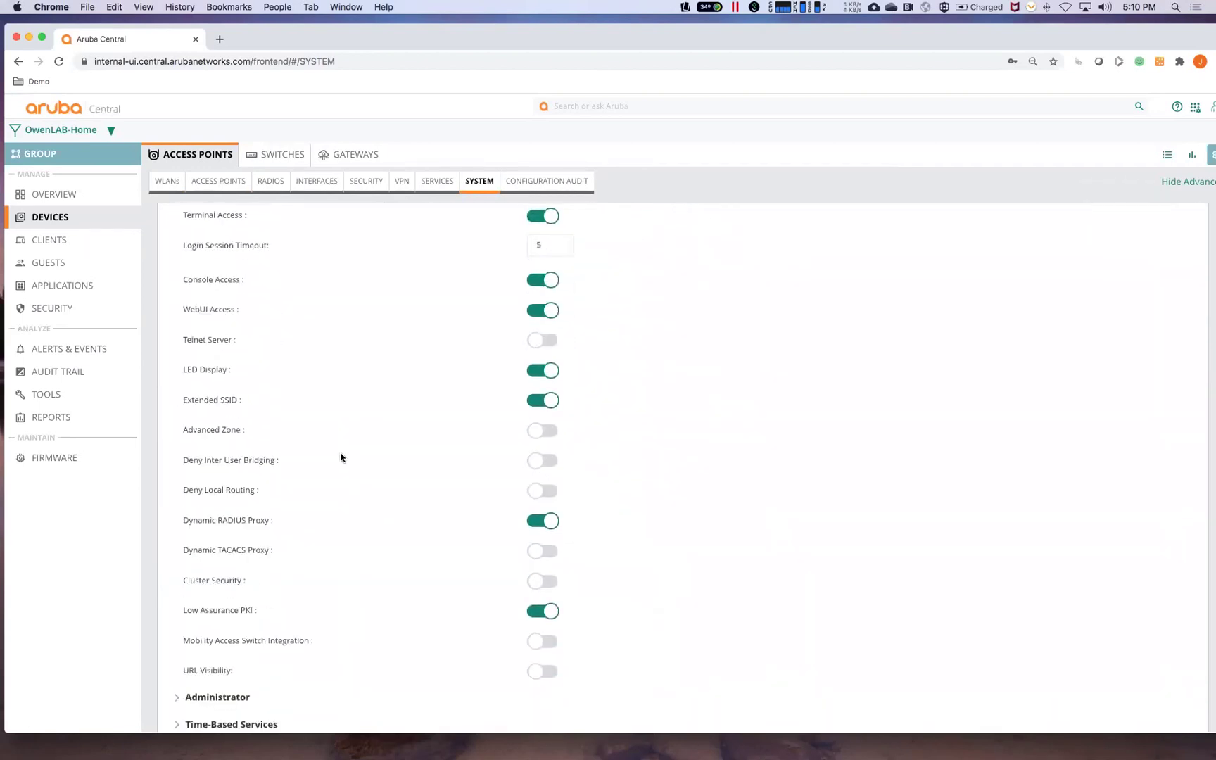
scroll(340, 458, down, 6)
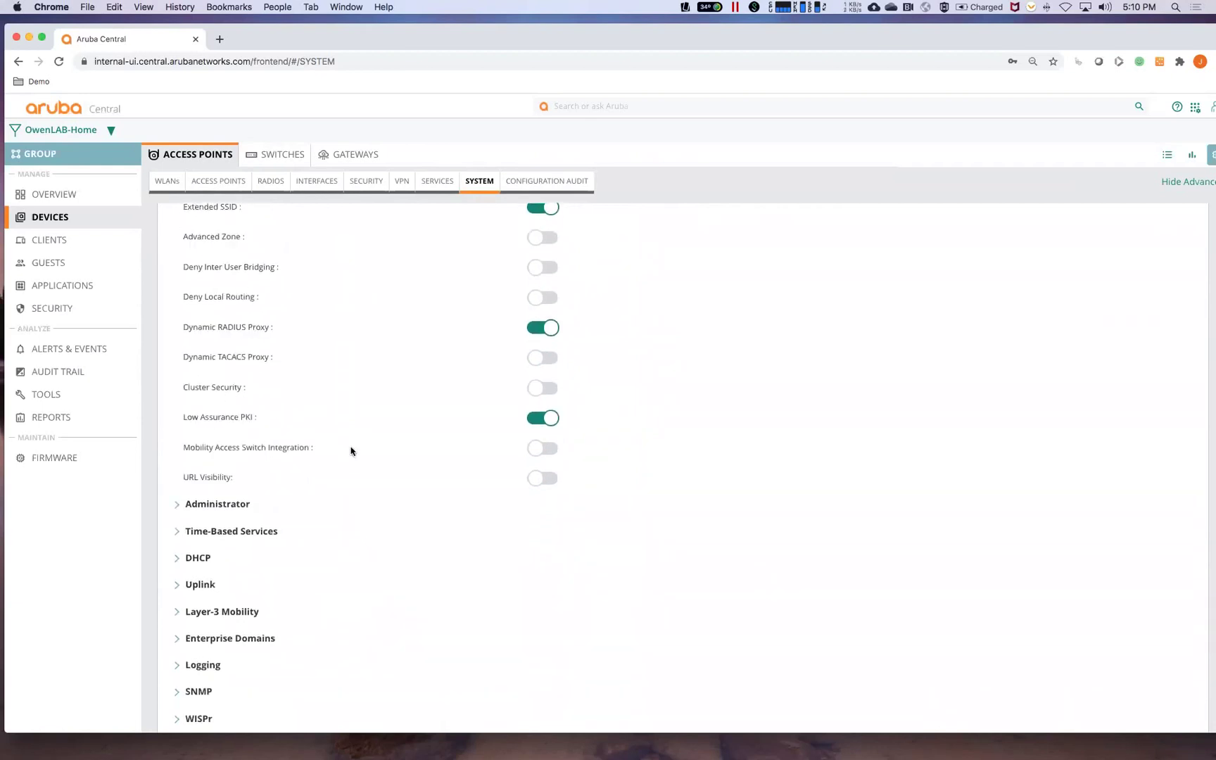
click(542, 475)
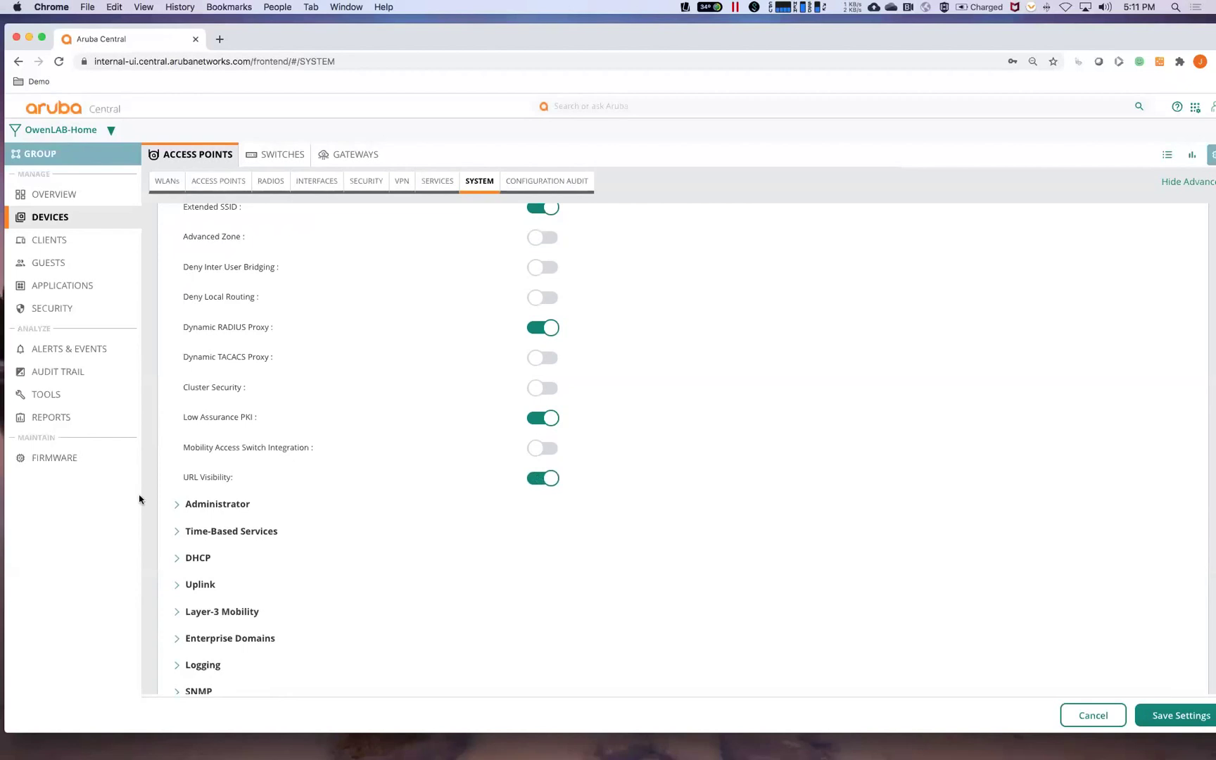
scroll(255, 479, down, 1)
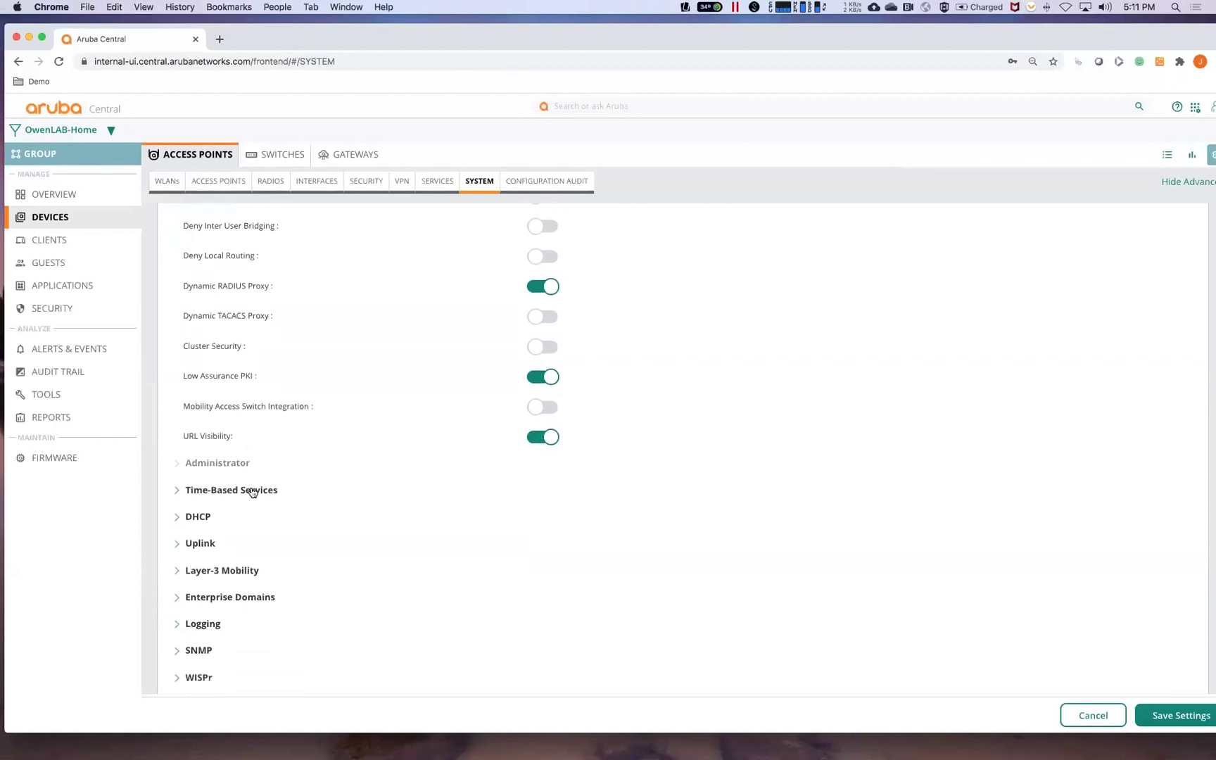
scroll(274, 619, down, 2)
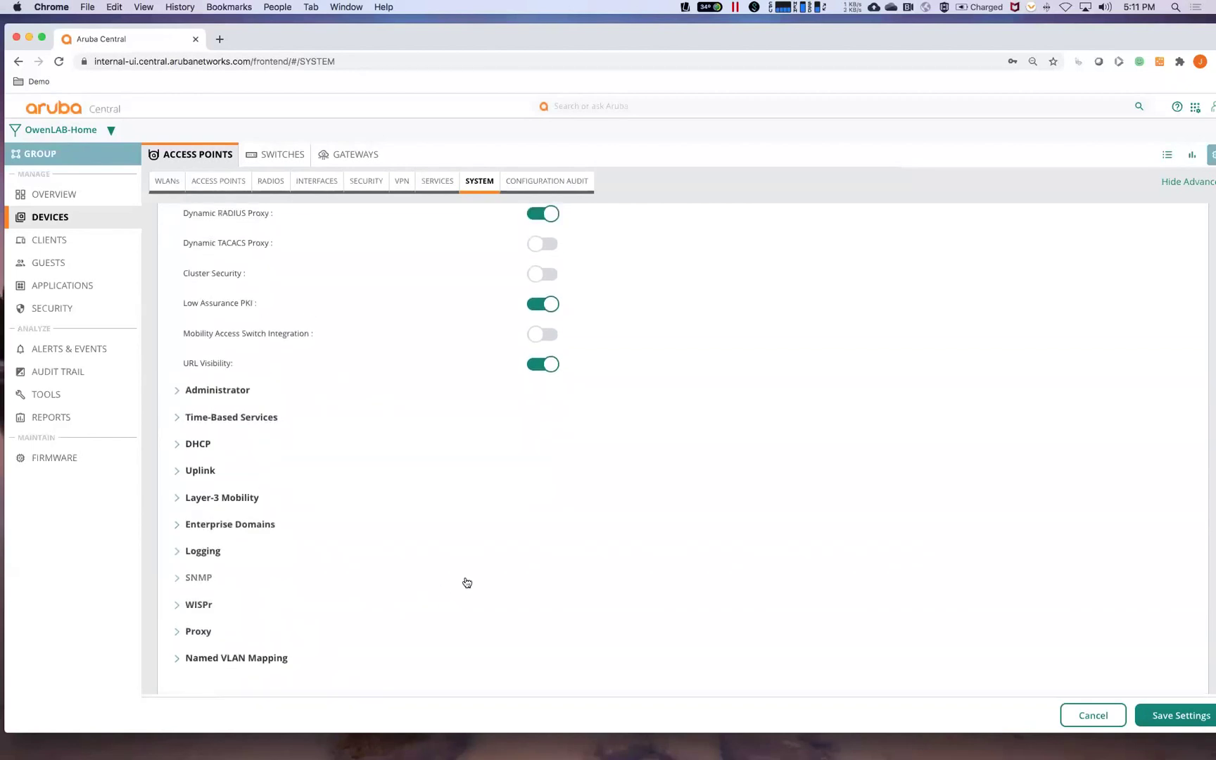
click(1143, 716)
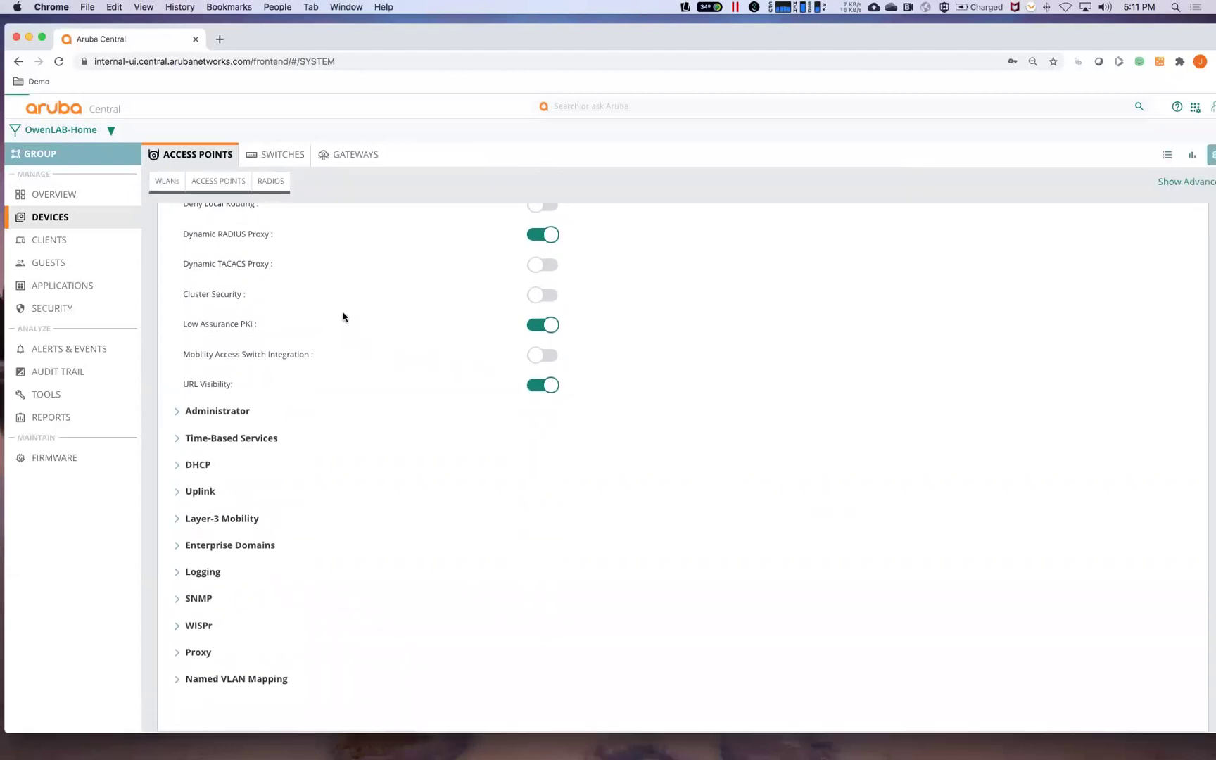
Open the advanced Services settings of the group's access points and view the Deep Packet Inspection options under AppRF
click(1180, 184)
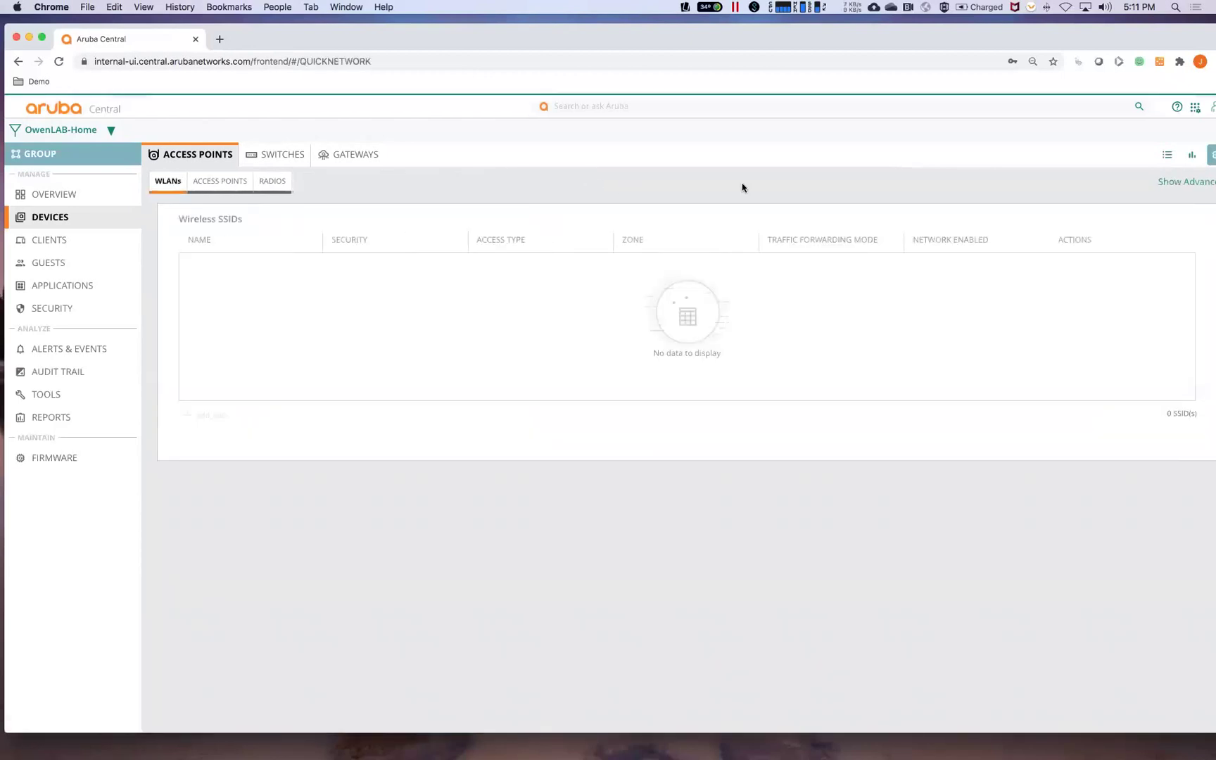
click(1165, 184)
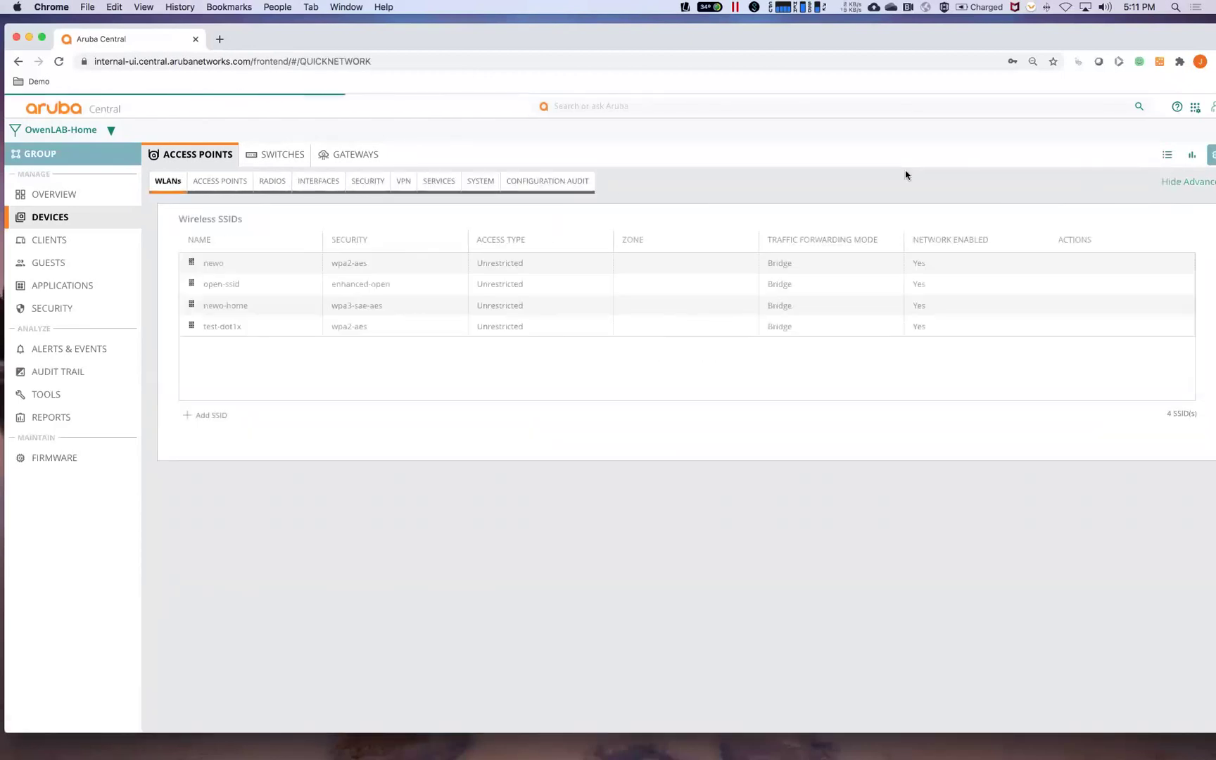
click(453, 183)
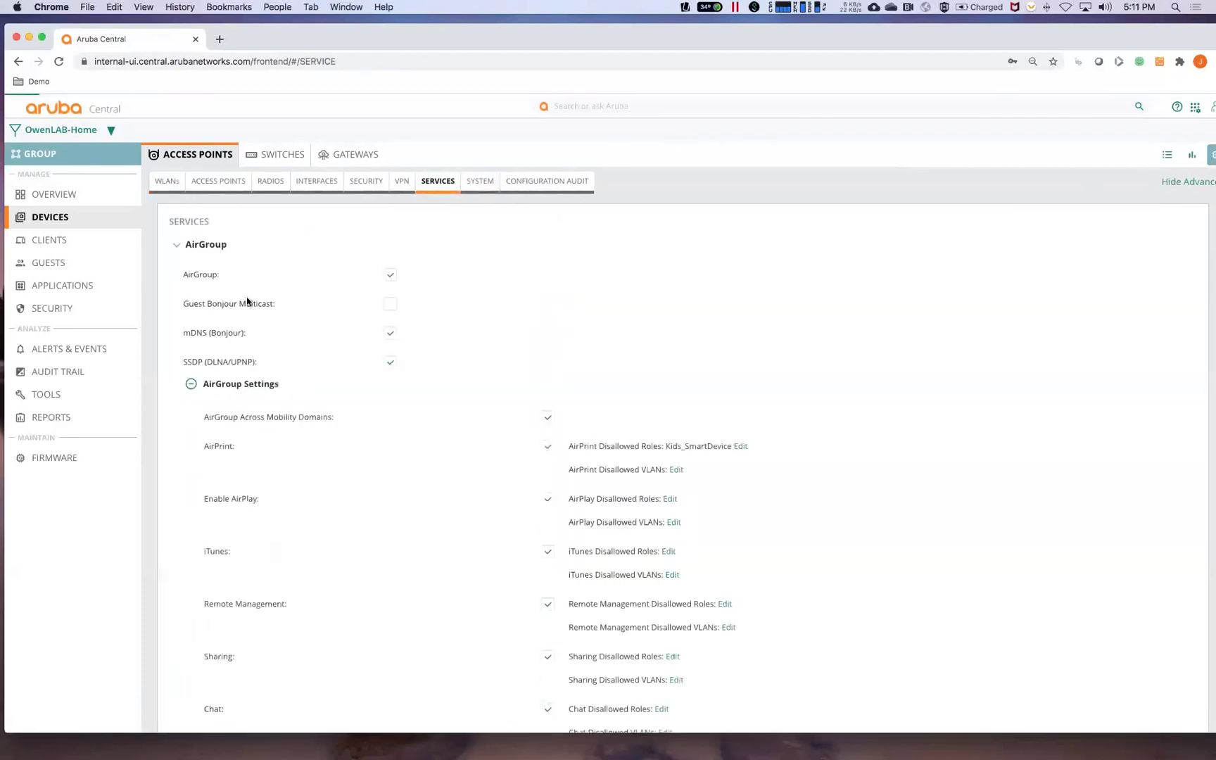
scroll(241, 423, down, 10)
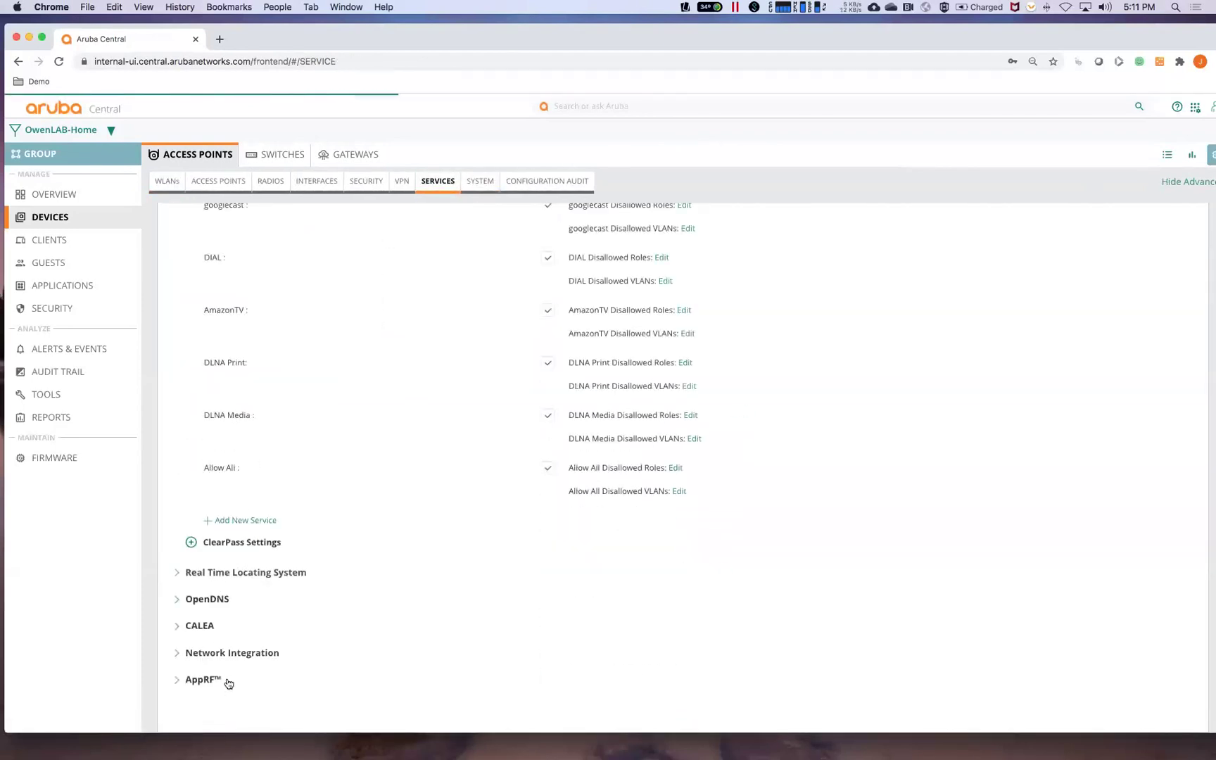
click(205, 681)
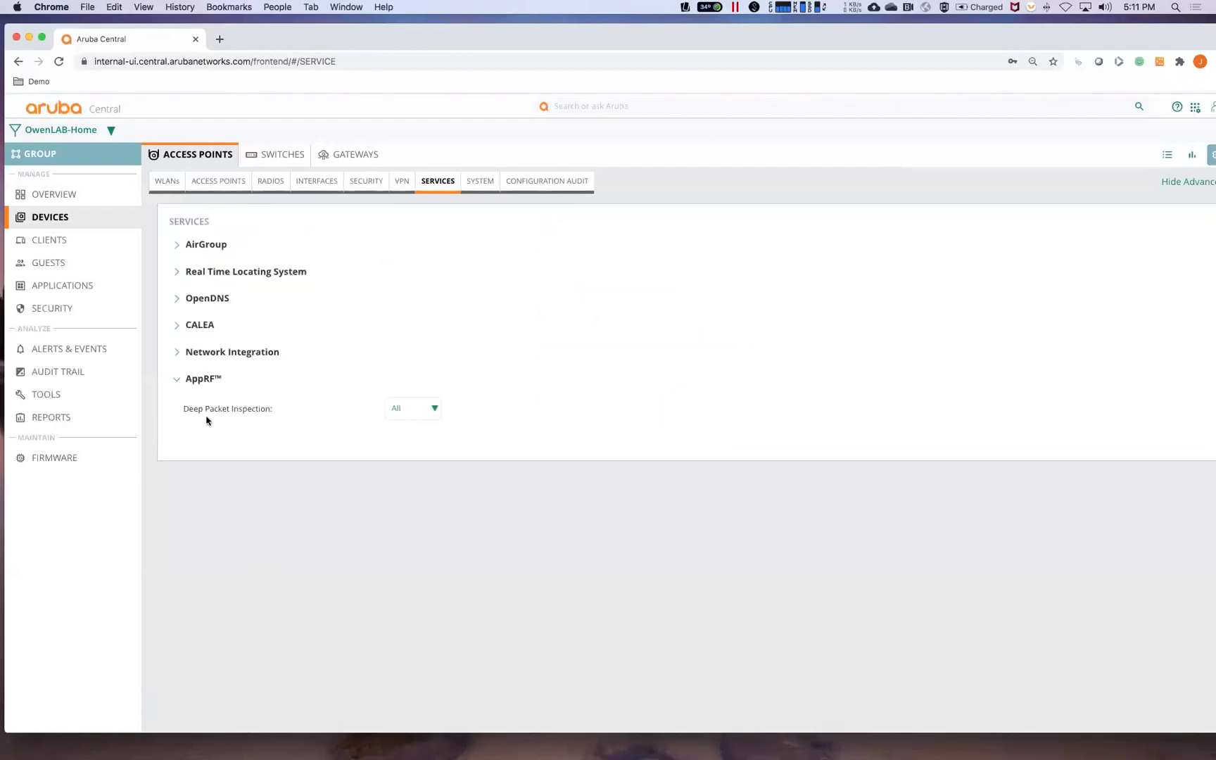
click(417, 411)
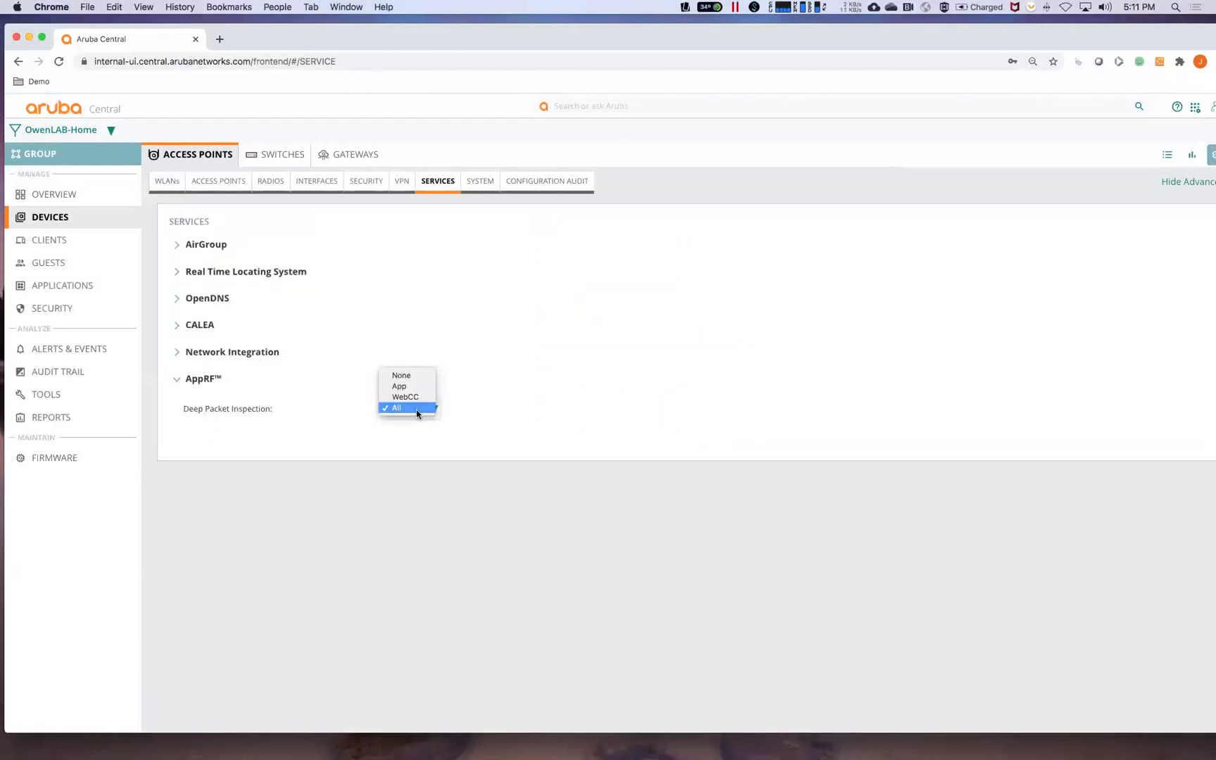
click(498, 413)
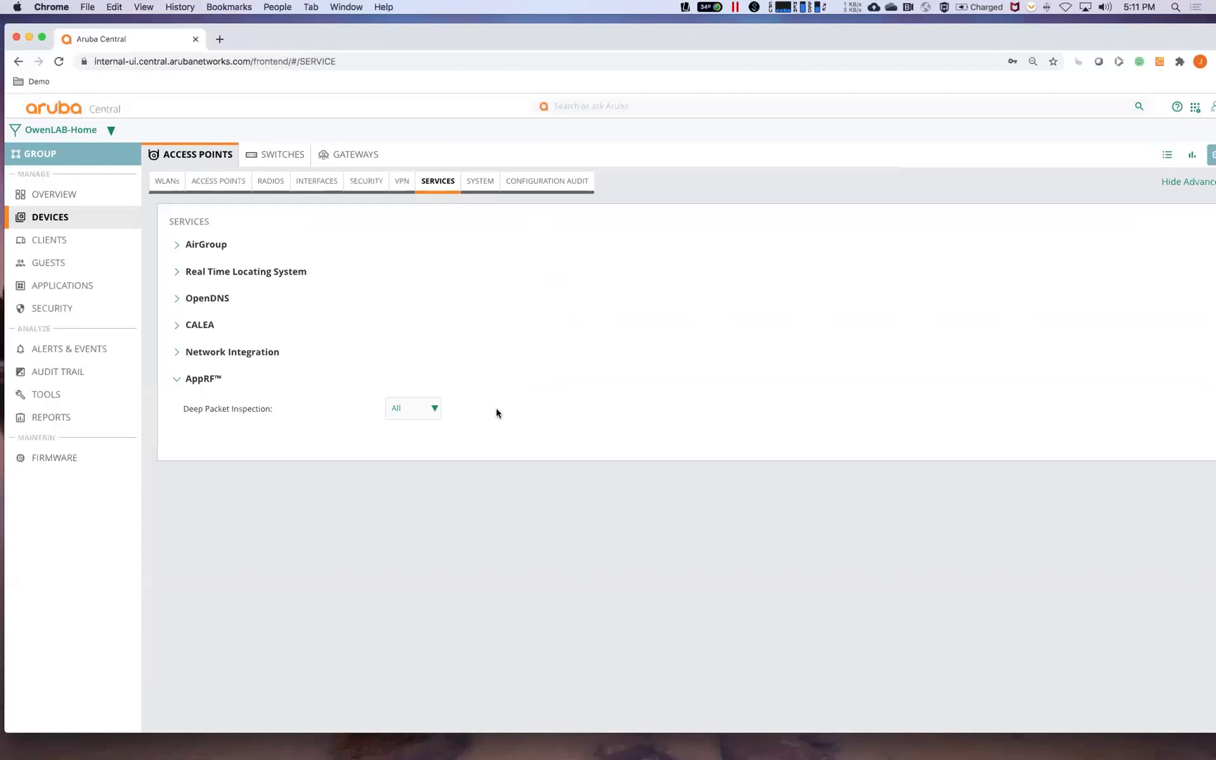
Return to the group overview, switch the filter to the Owen Home Lab site, and open its AI Insights
click(47, 134)
click(497, 228)
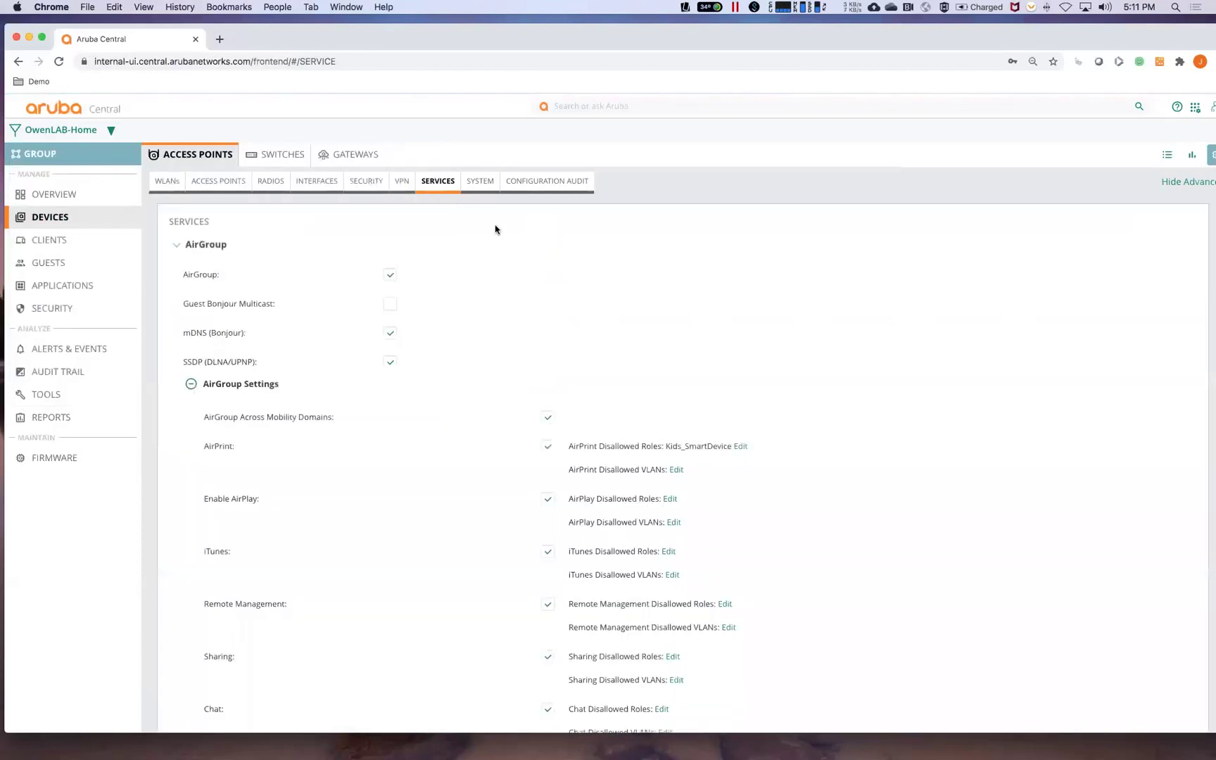
click(40, 196)
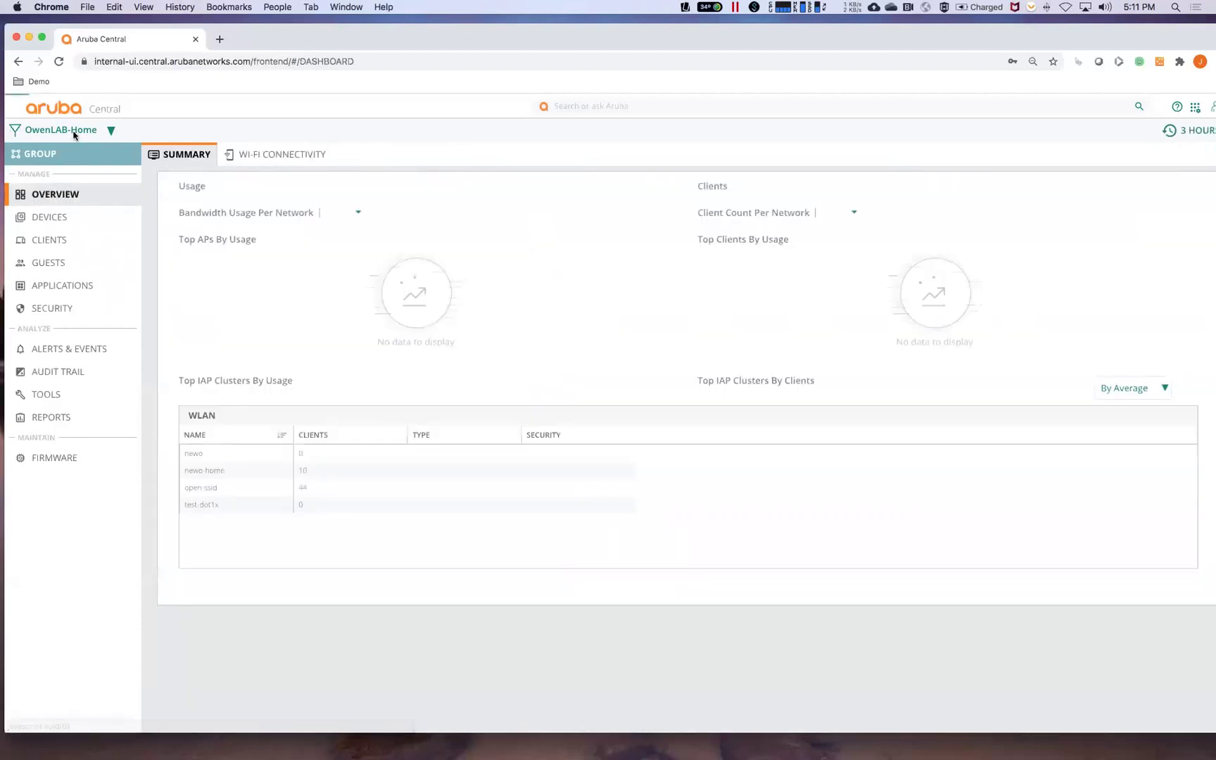
click(74, 131)
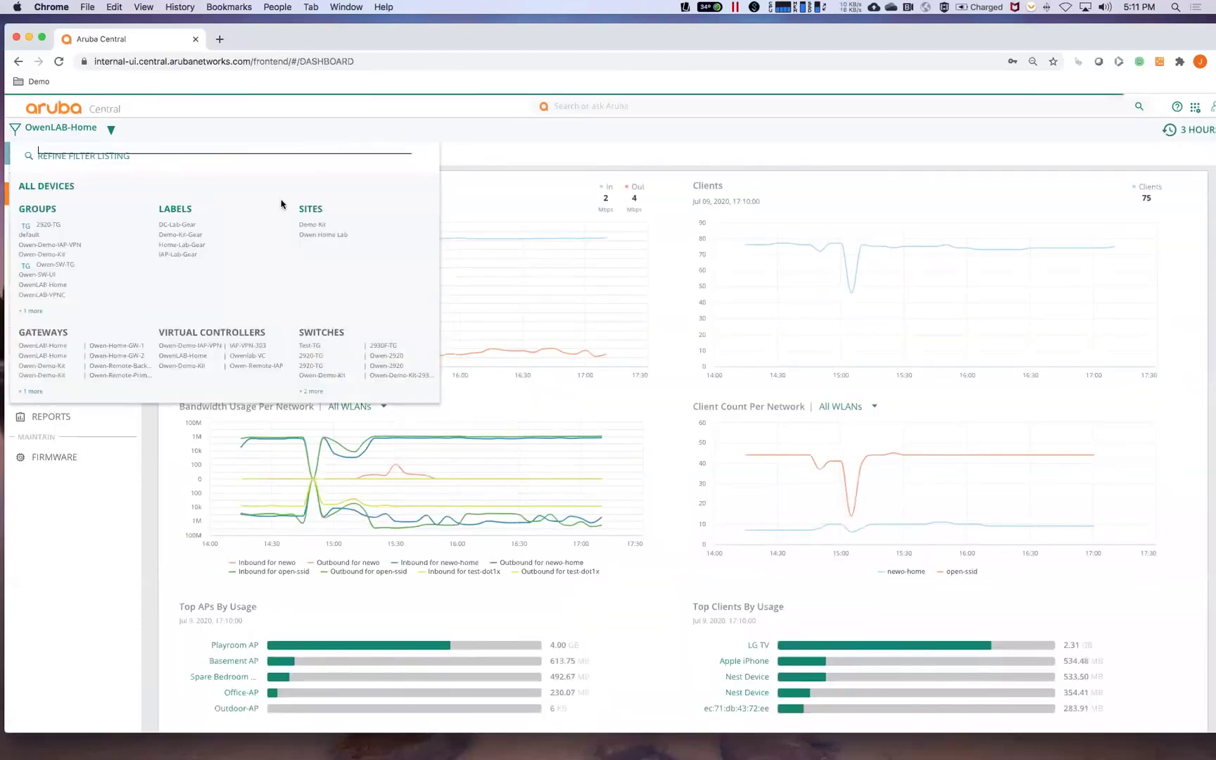
click(322, 235)
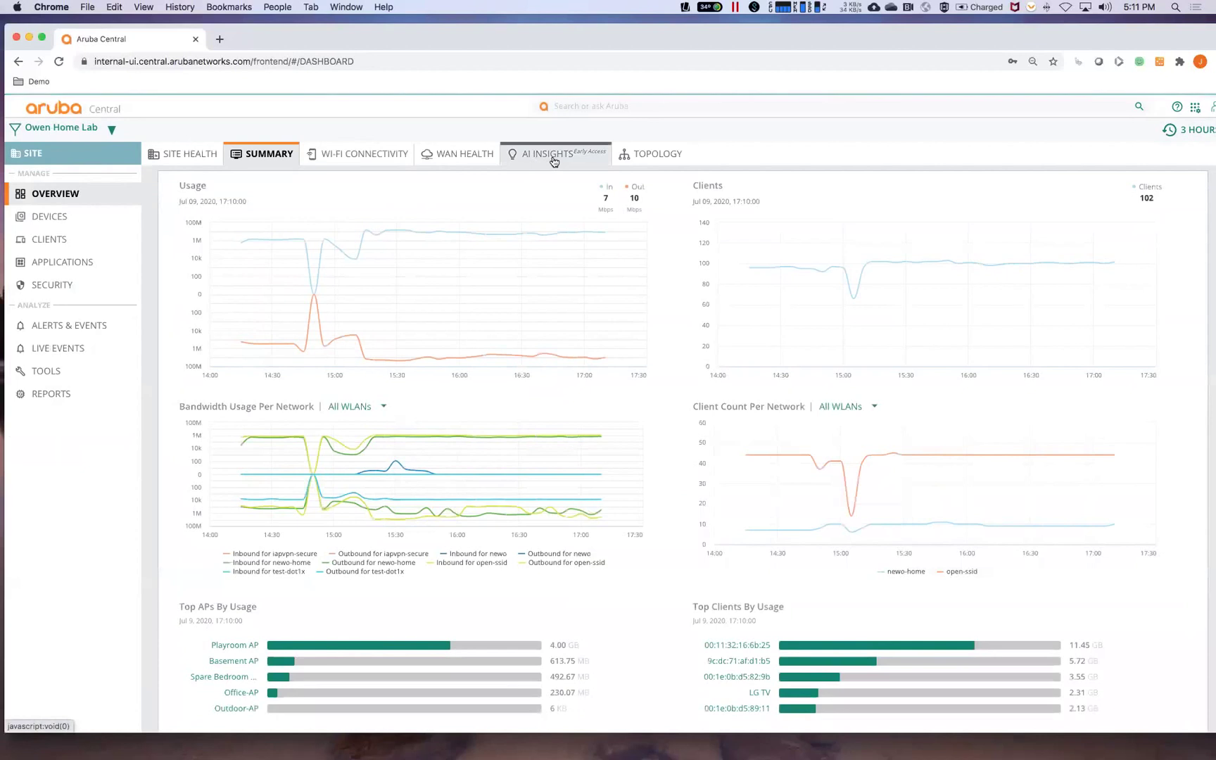
click(554, 157)
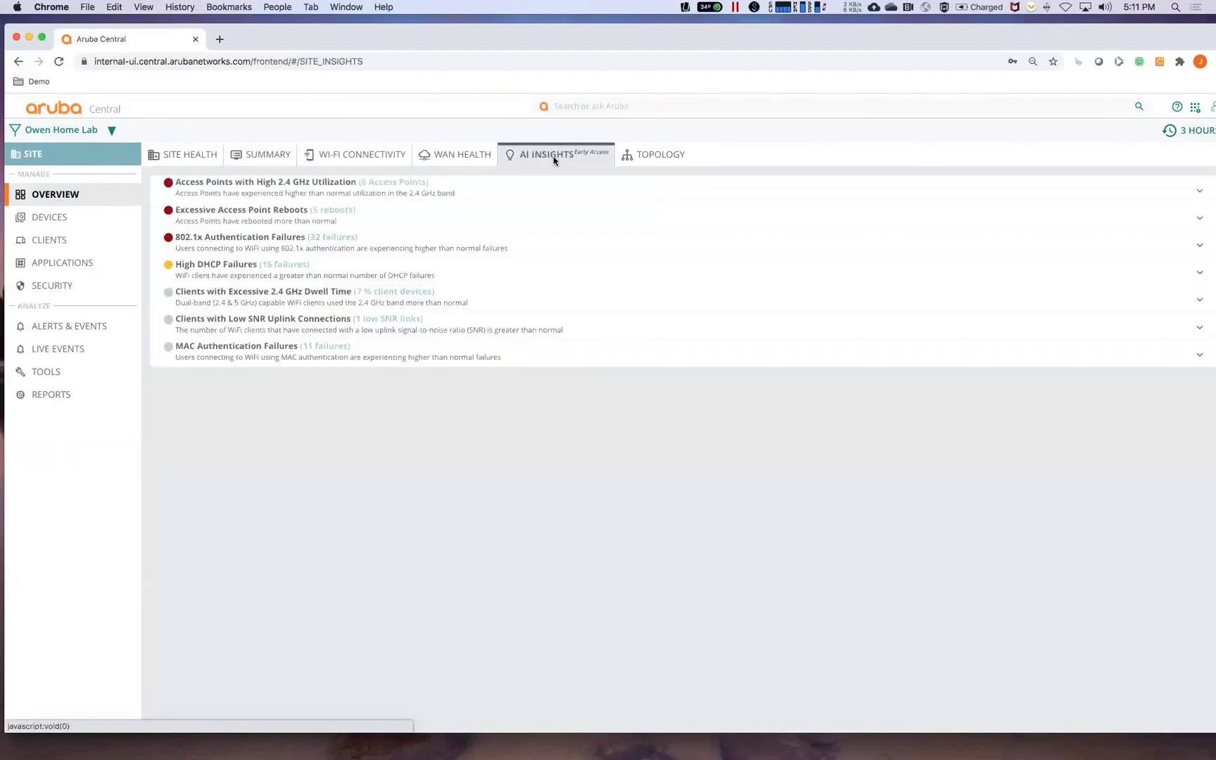